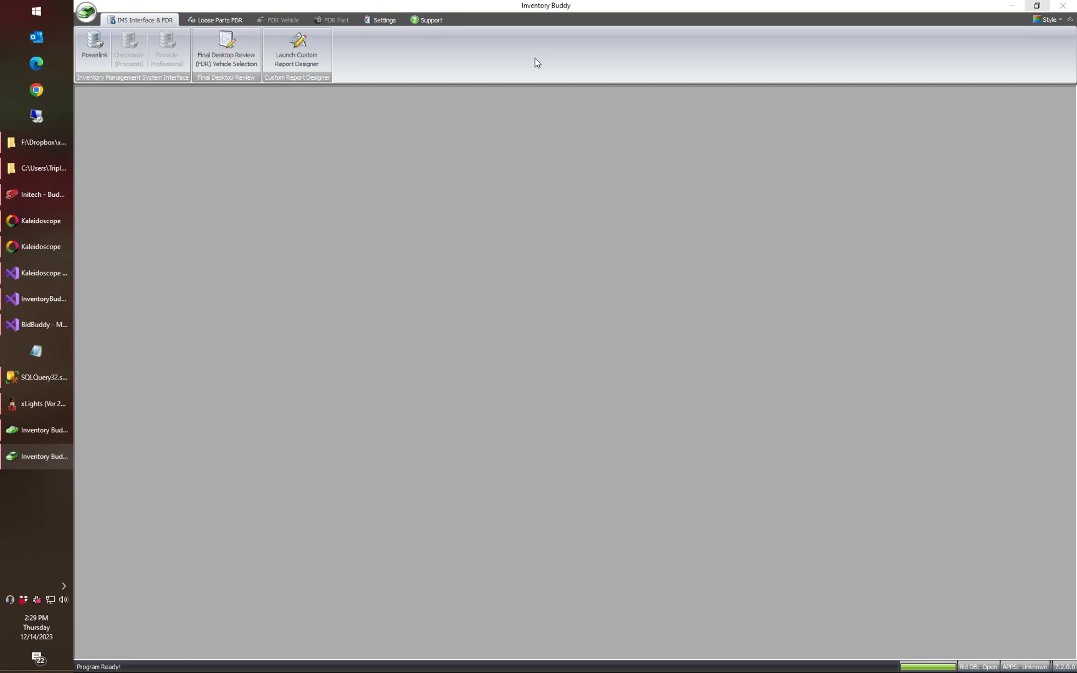
Check the stored VINMatchPro login email and password in Third Party Integration, then launch the VIN Match Pro website.
click(386, 21)
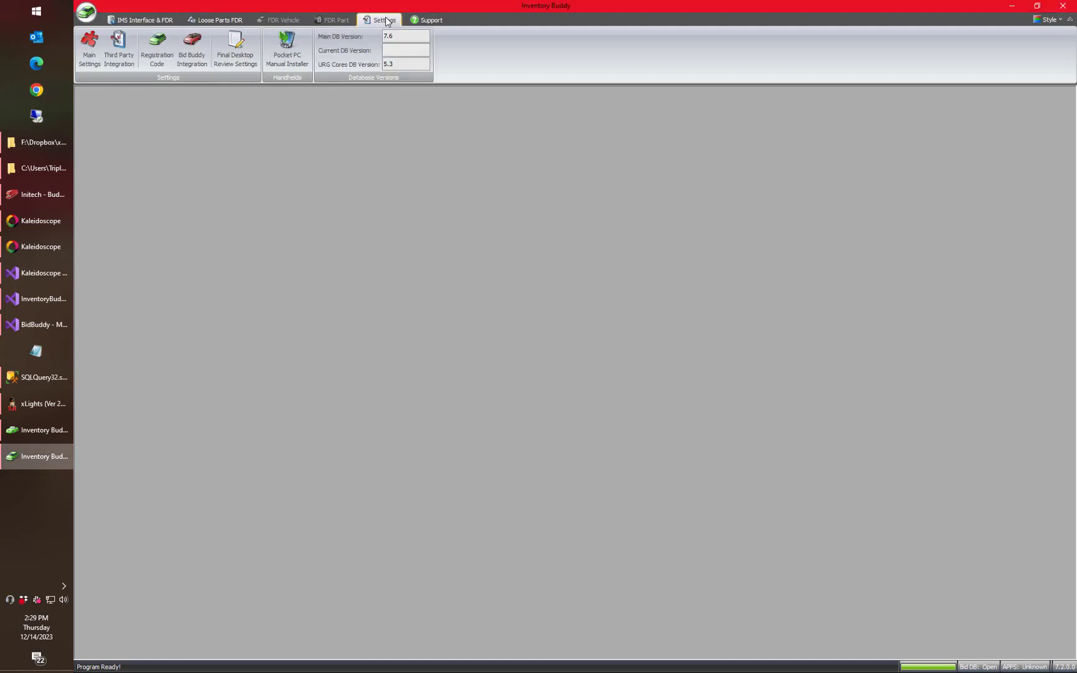
click(111, 56)
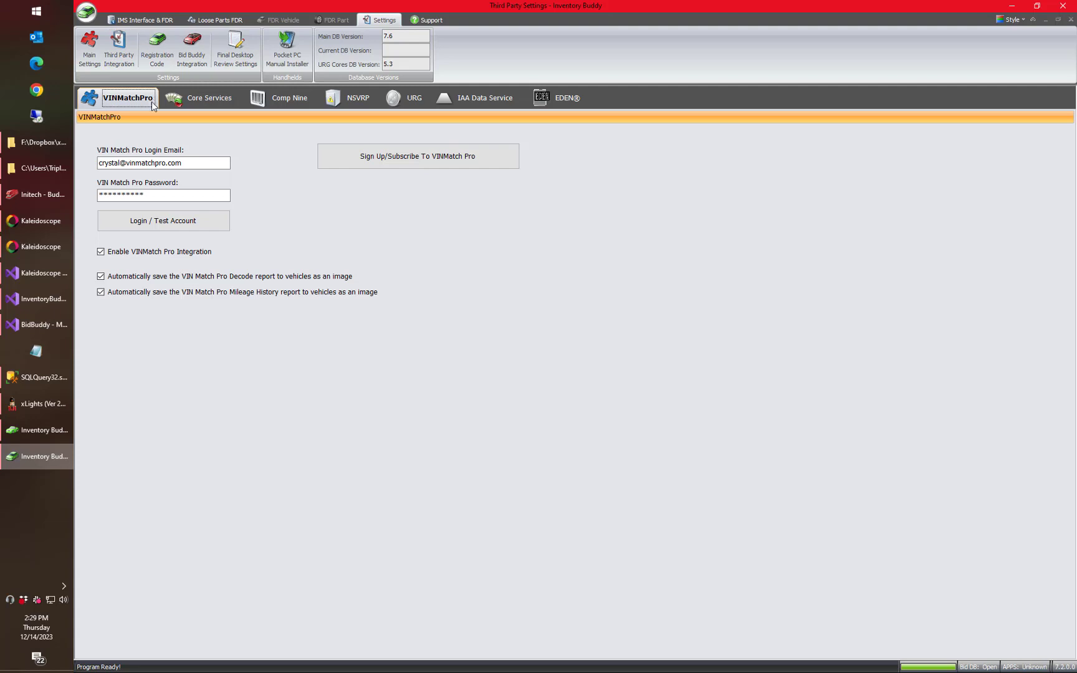
drag(187, 162, 93, 164)
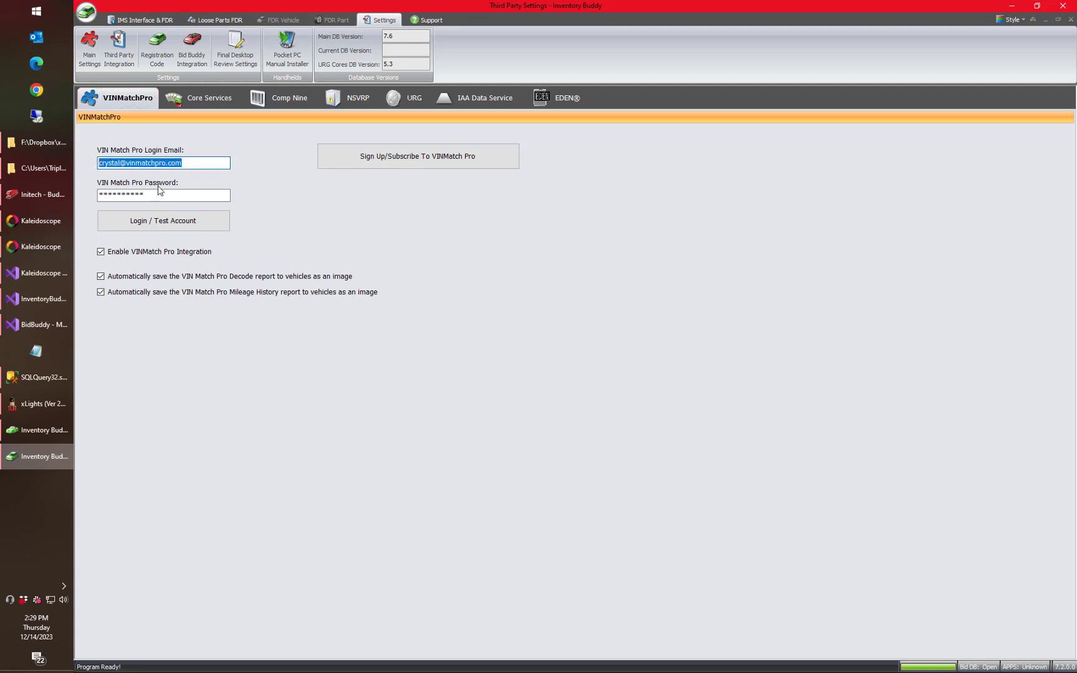
drag(160, 194, 93, 196)
click(176, 195)
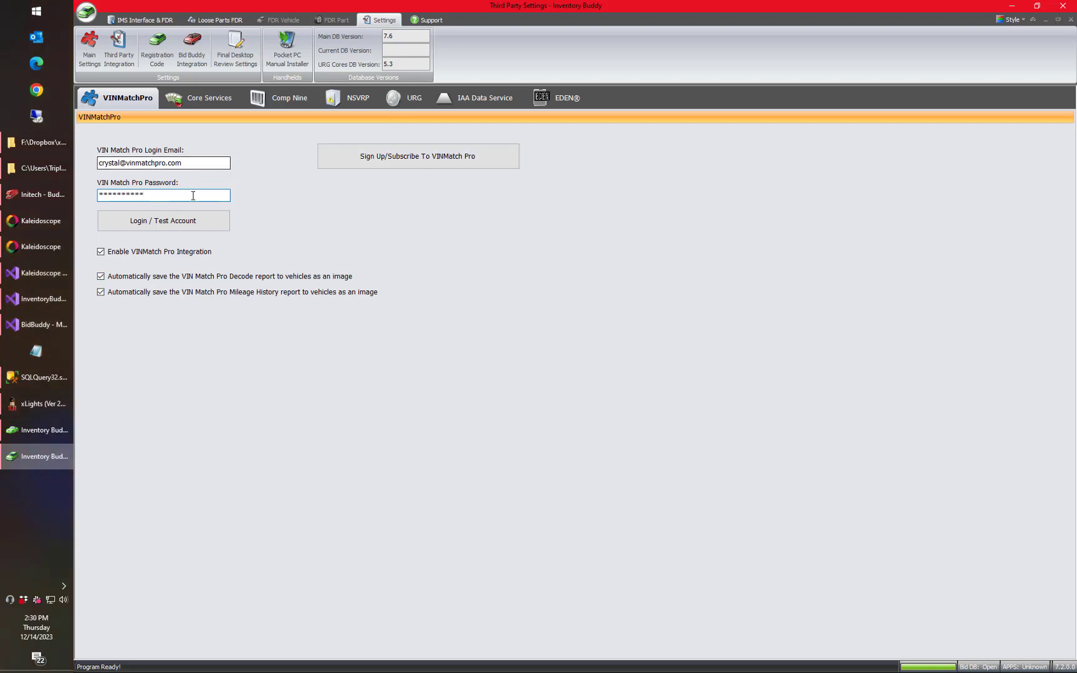
click(382, 158)
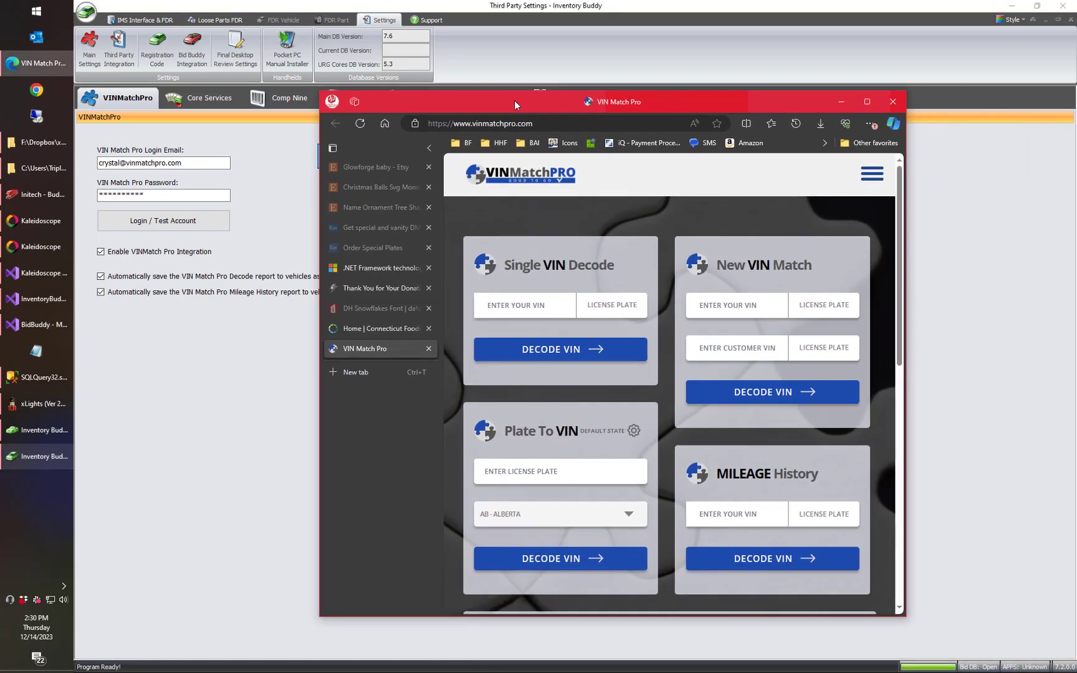
Maximize the browser, view VIN Match Pro's Buddy Integration authorization, close it unauthorized, and minimize the browser.
double_click(513, 101)
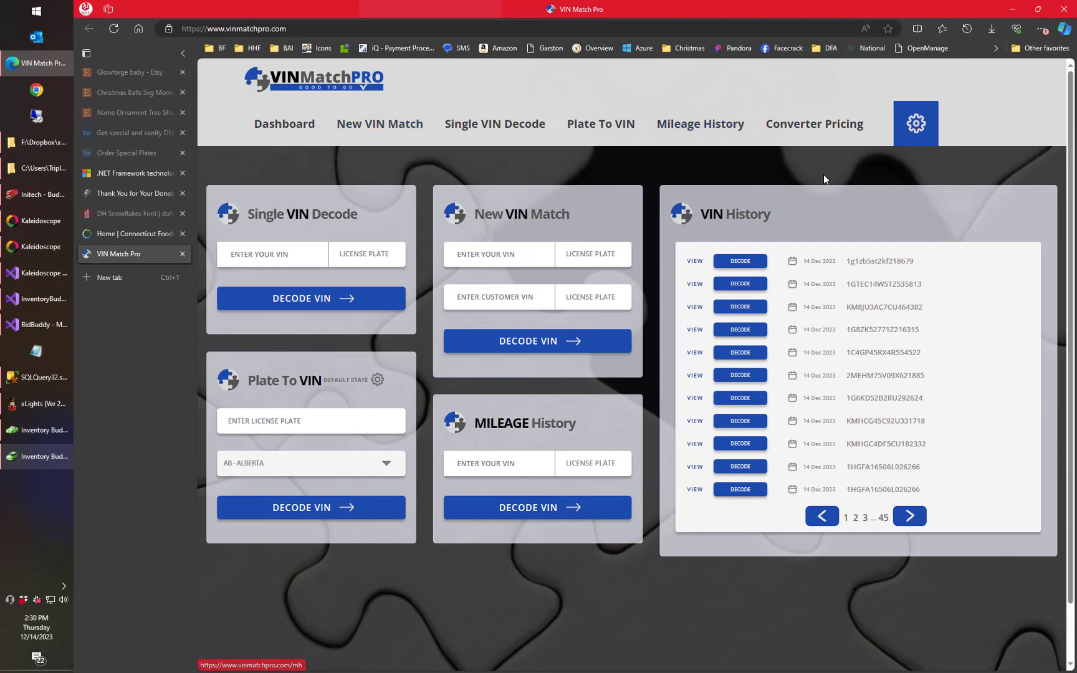
click(916, 129)
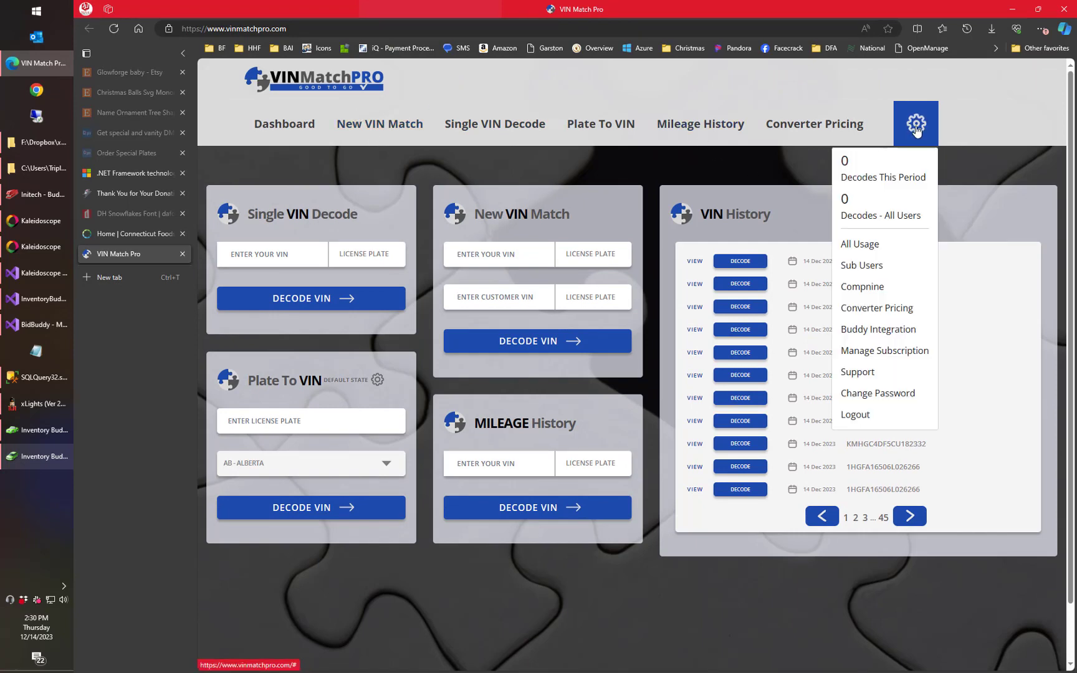
click(889, 330)
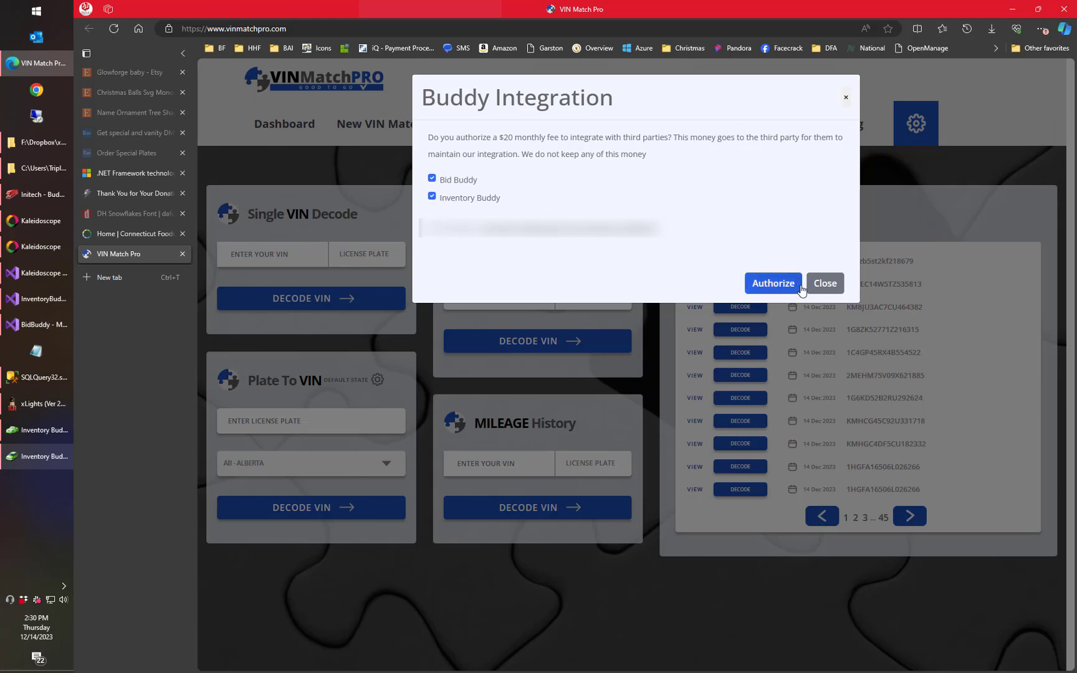
click(845, 97)
click(1038, 8)
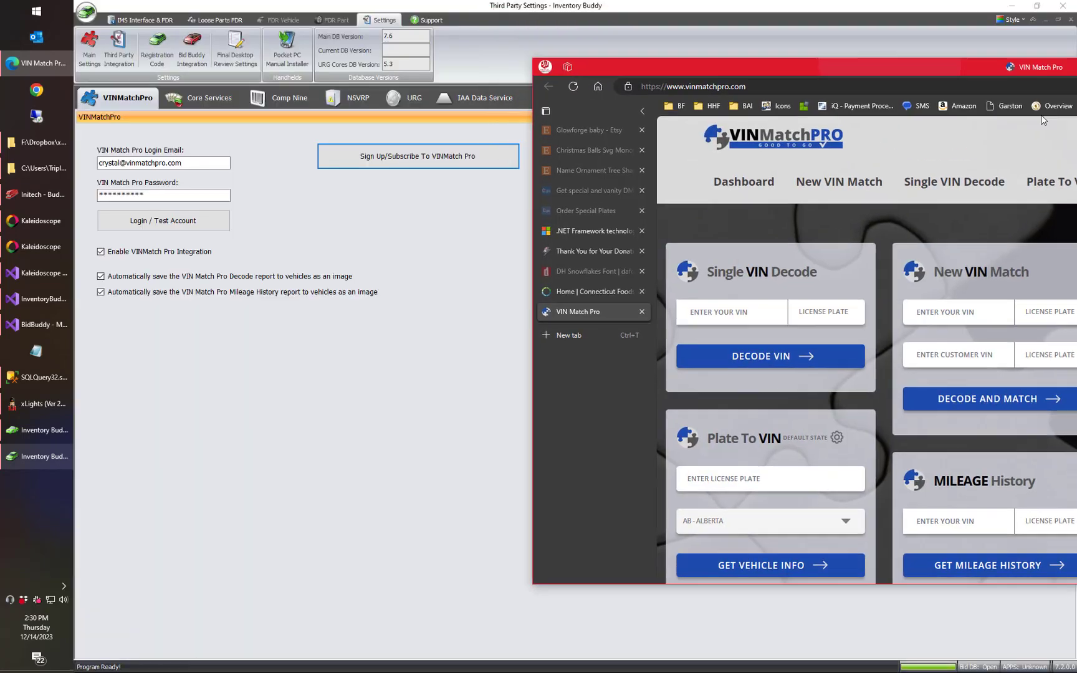
key(super+Down)
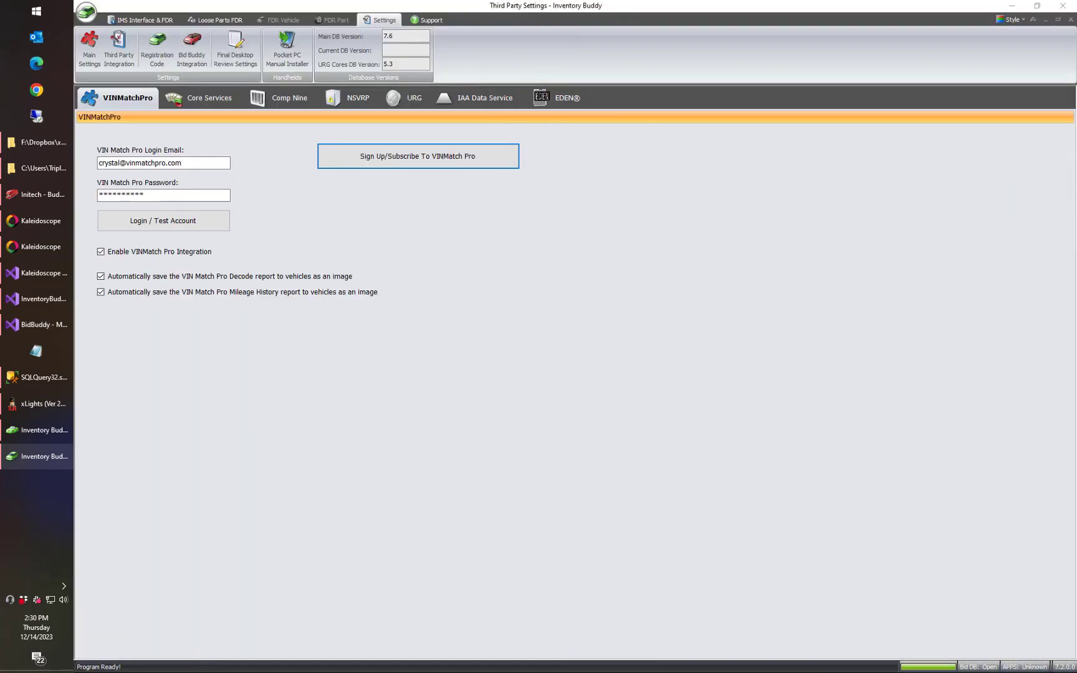
Close the Third Party Settings and bring the InventoryMain vehicle list forward.
click(1055, 37)
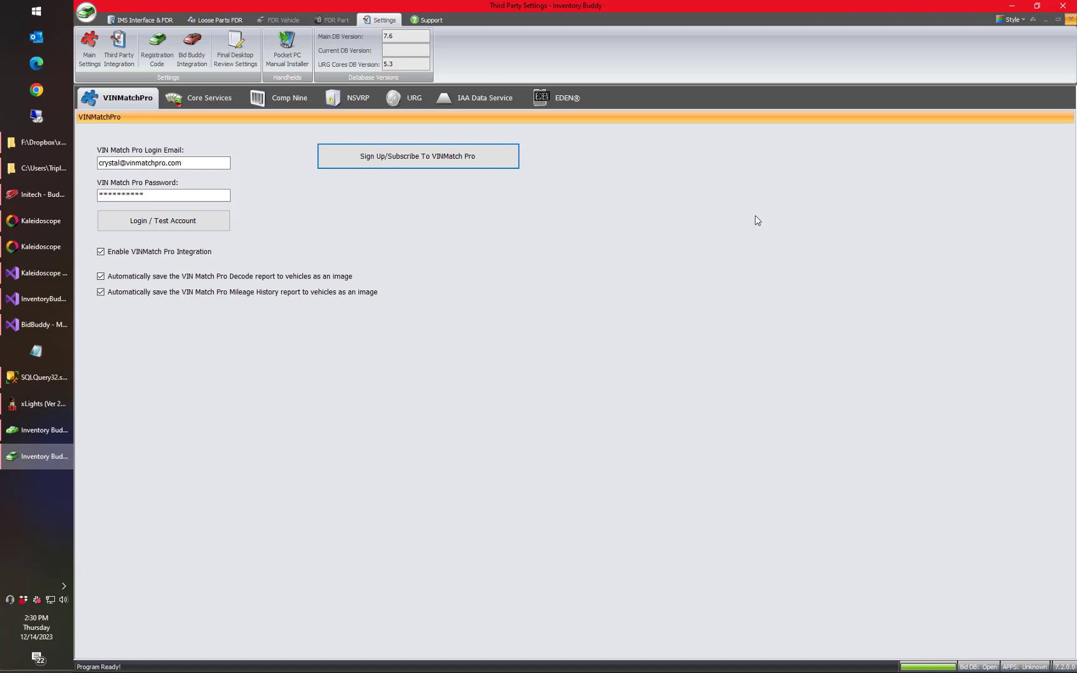
key(ctrl+F4)
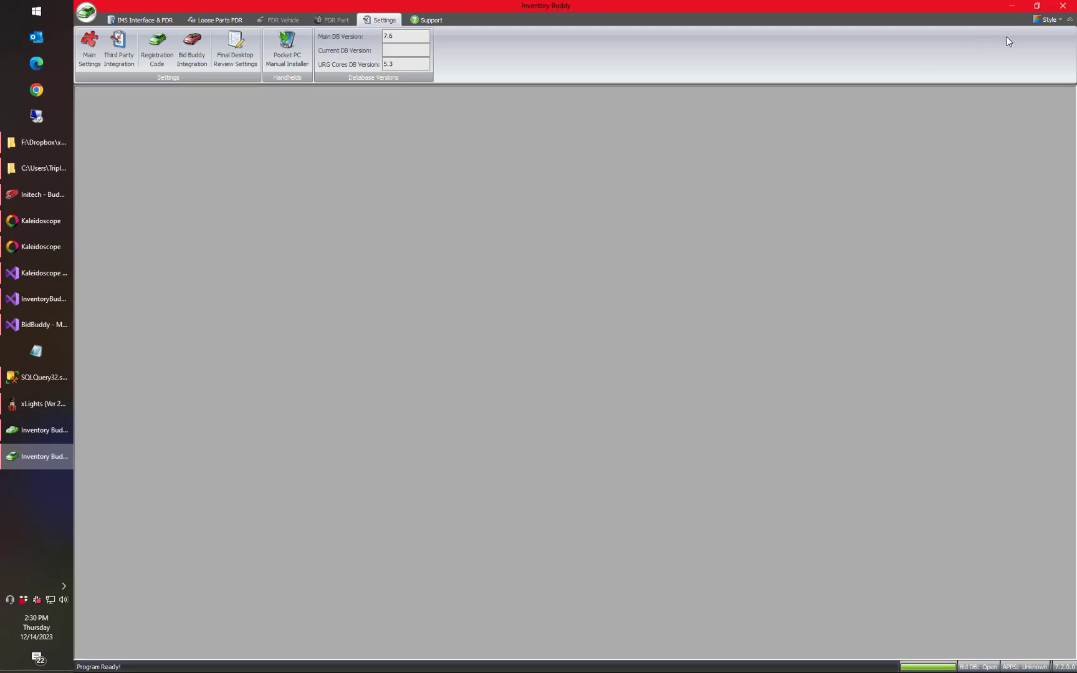
click(140, 20)
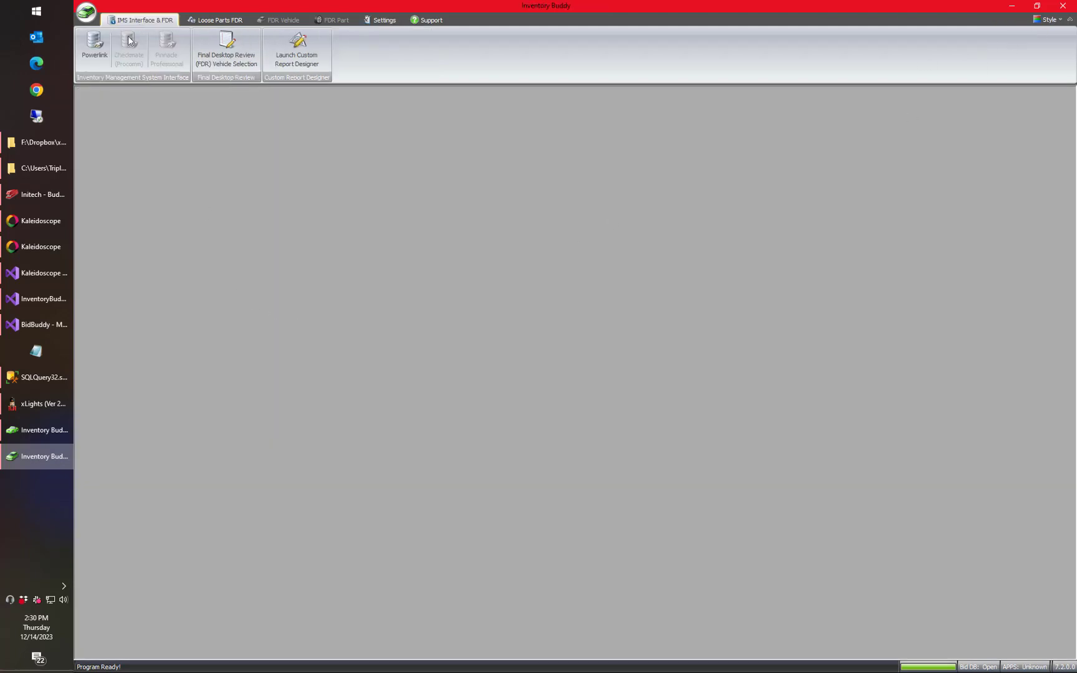
click(42, 432)
click(39, 461)
click(50, 439)
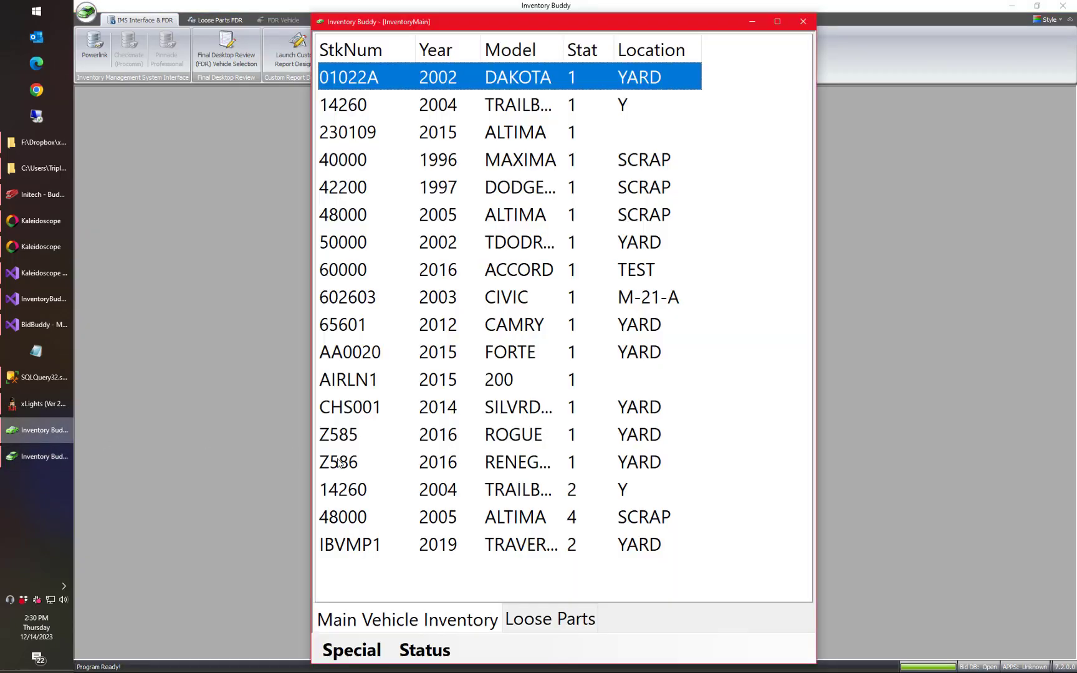
Start Step 1 - Select Parts for the 2019 Traverse, stock IBVMP1, past the locations form.
click(370, 555)
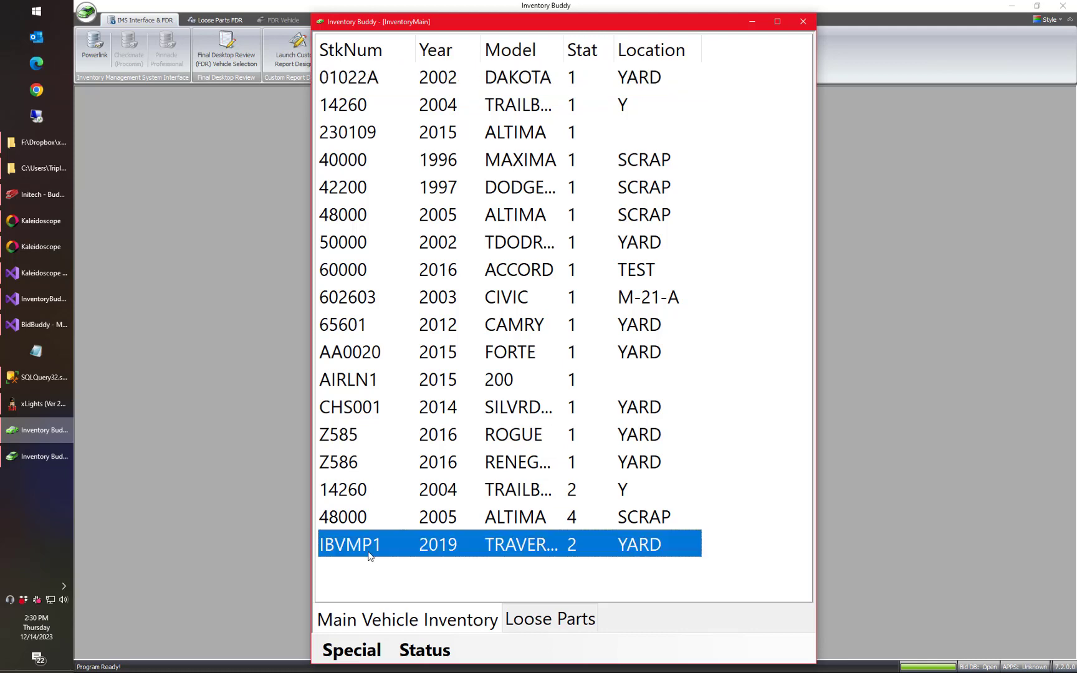
right_click(374, 550)
click(394, 563)
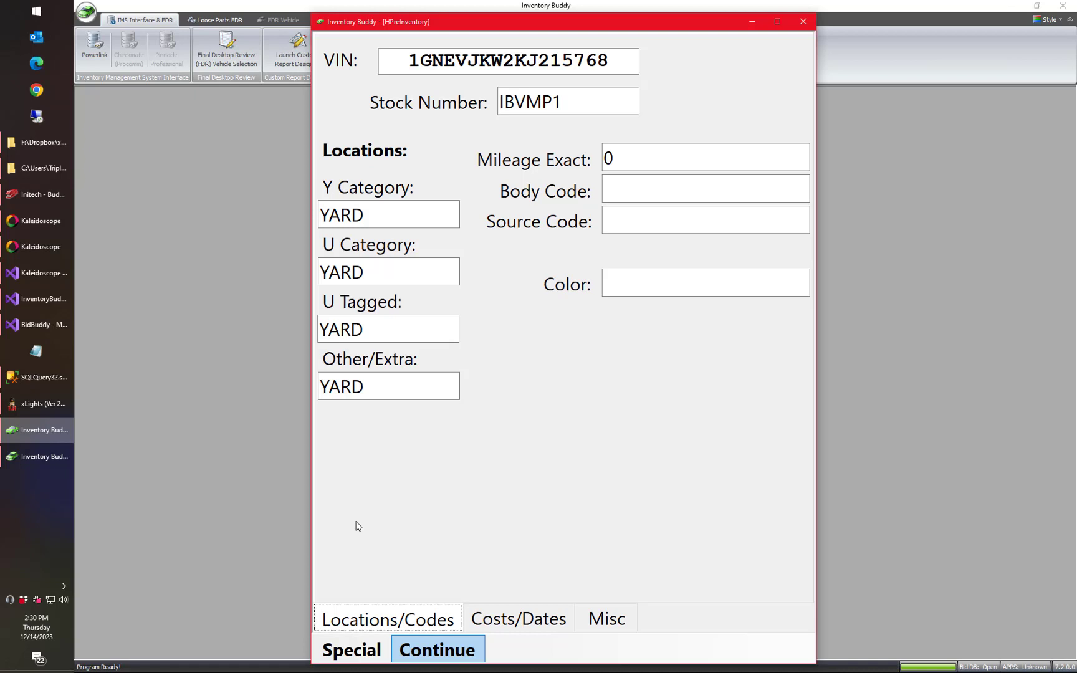
click(374, 651)
click(374, 651)
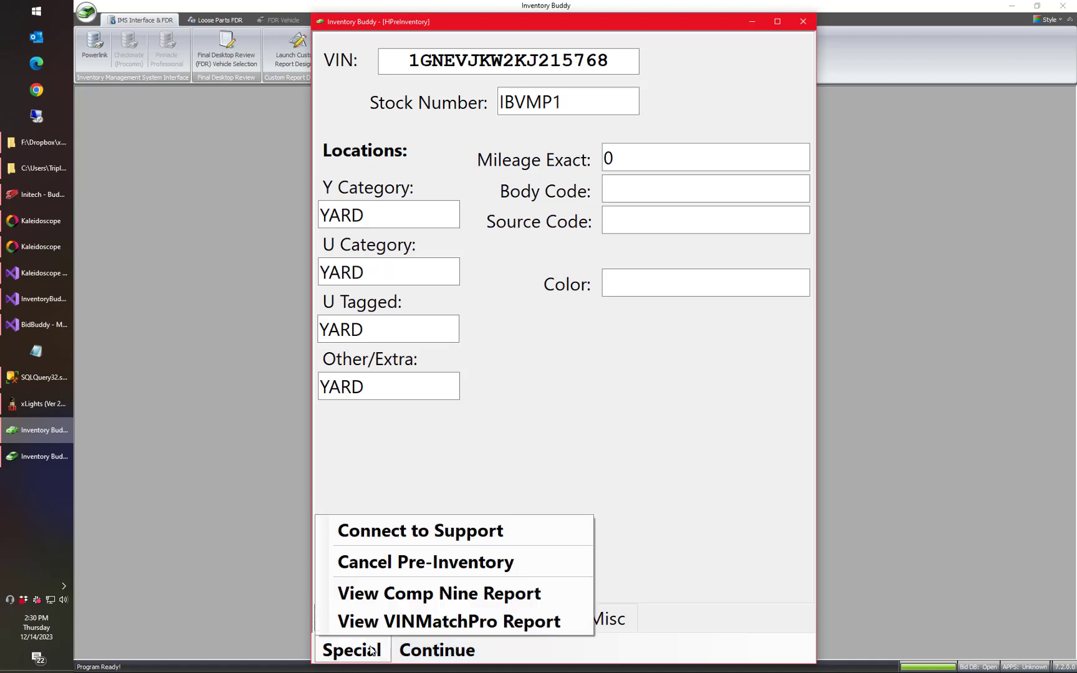
Continue to the option code questions and skip them using Special > Skip Over Common Option Codes.
click(437, 650)
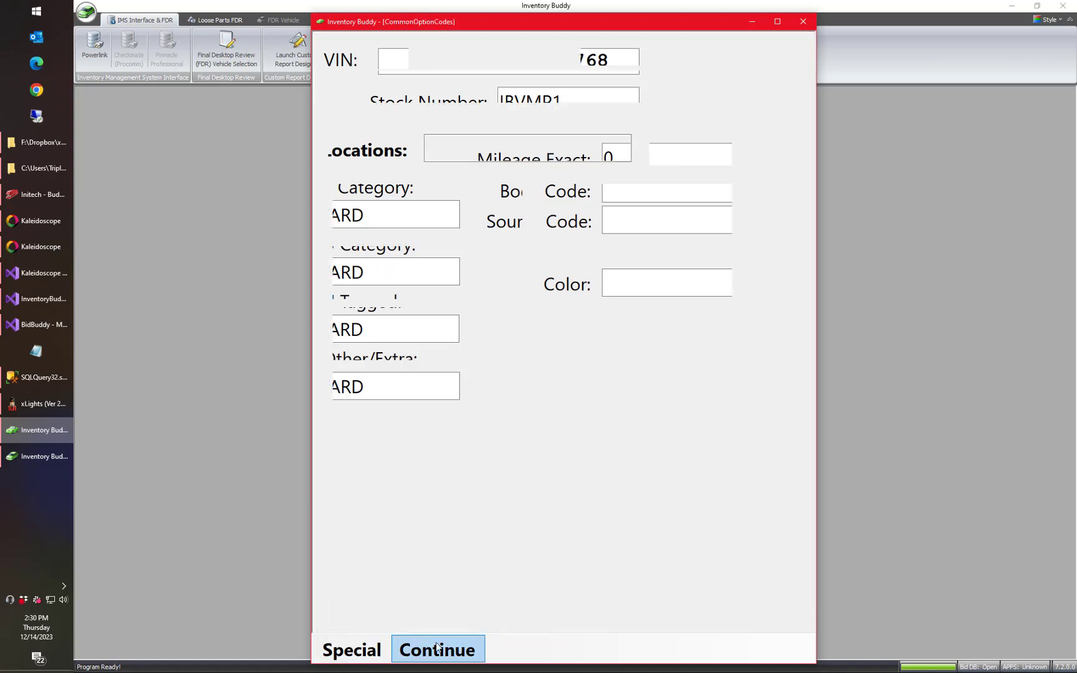
mouse_move(430, 650)
click(361, 650)
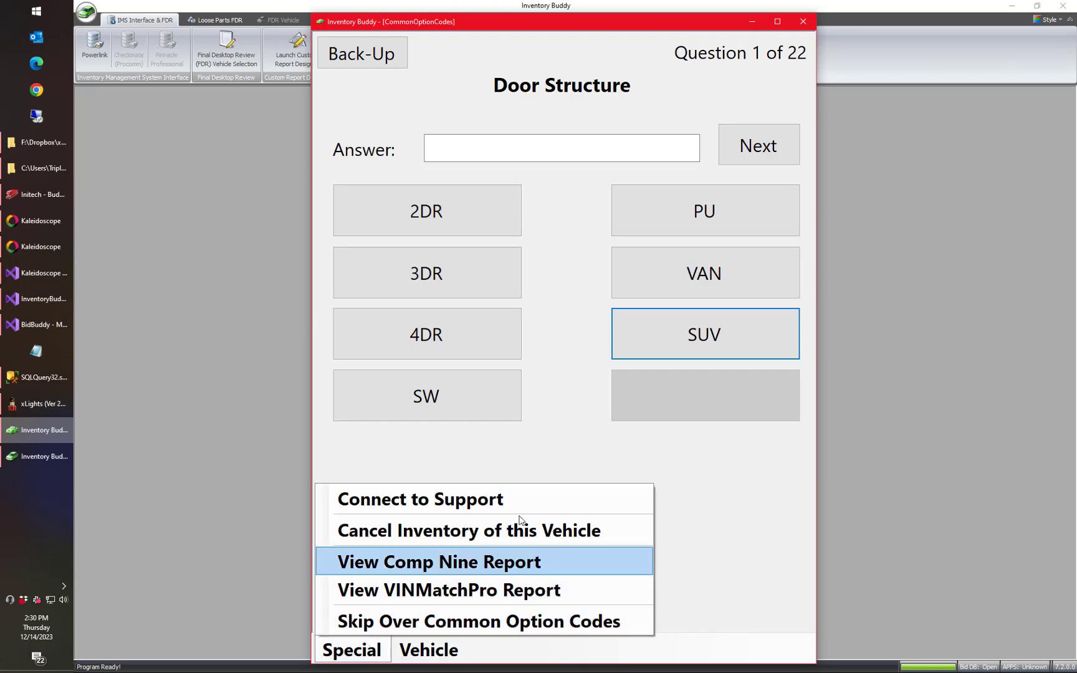
click(569, 382)
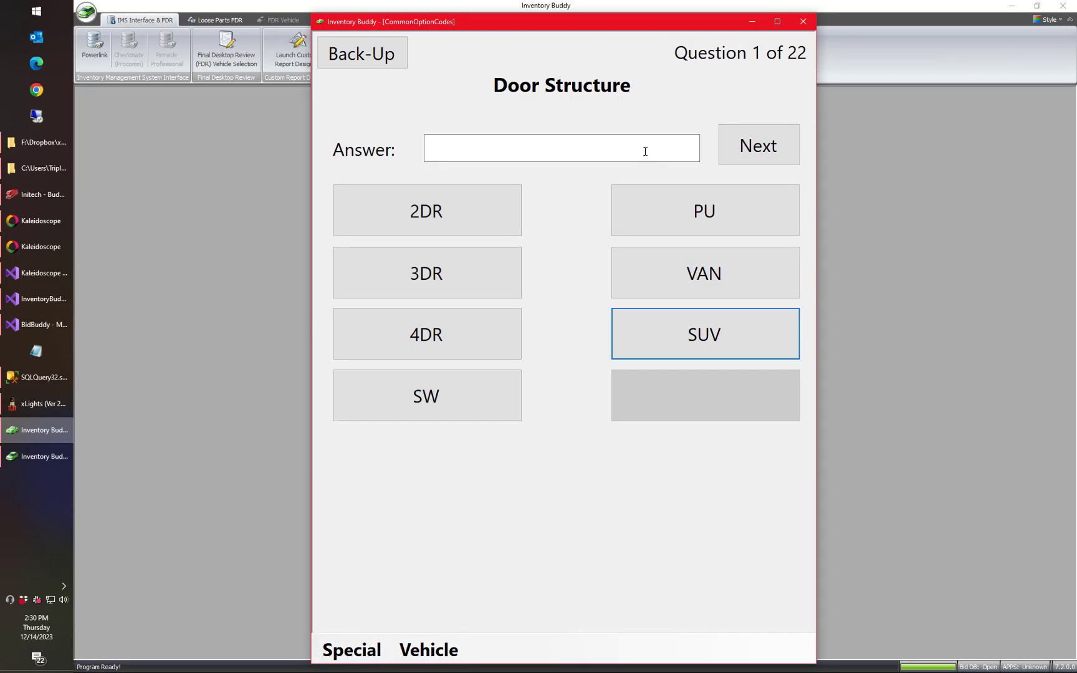
click(523, 147)
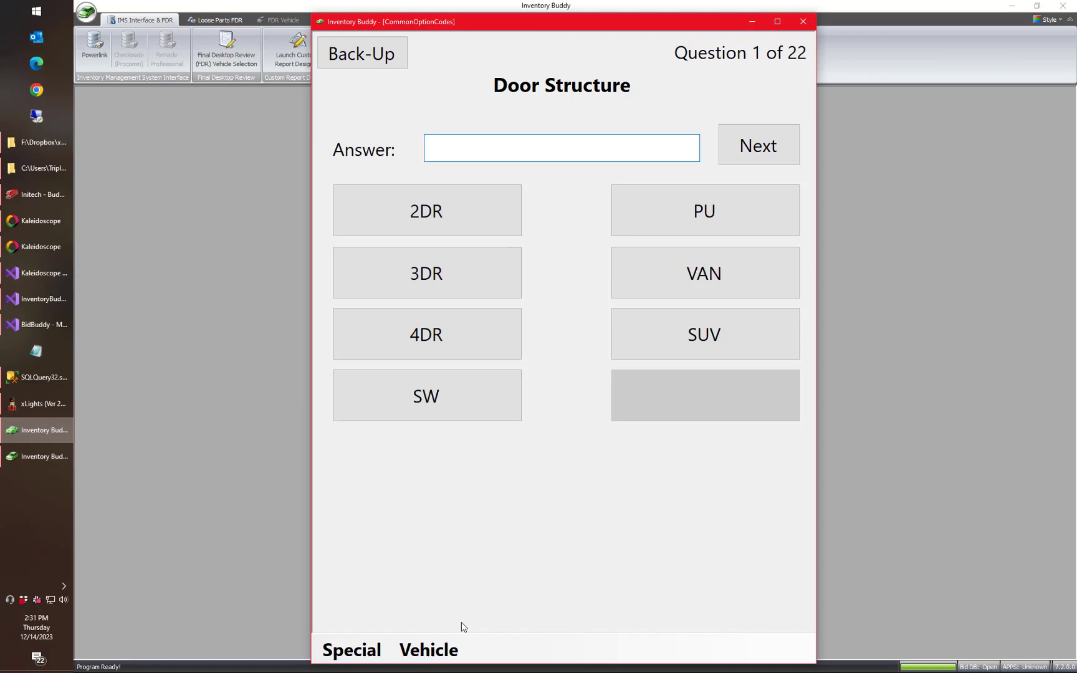
click(353, 650)
click(358, 625)
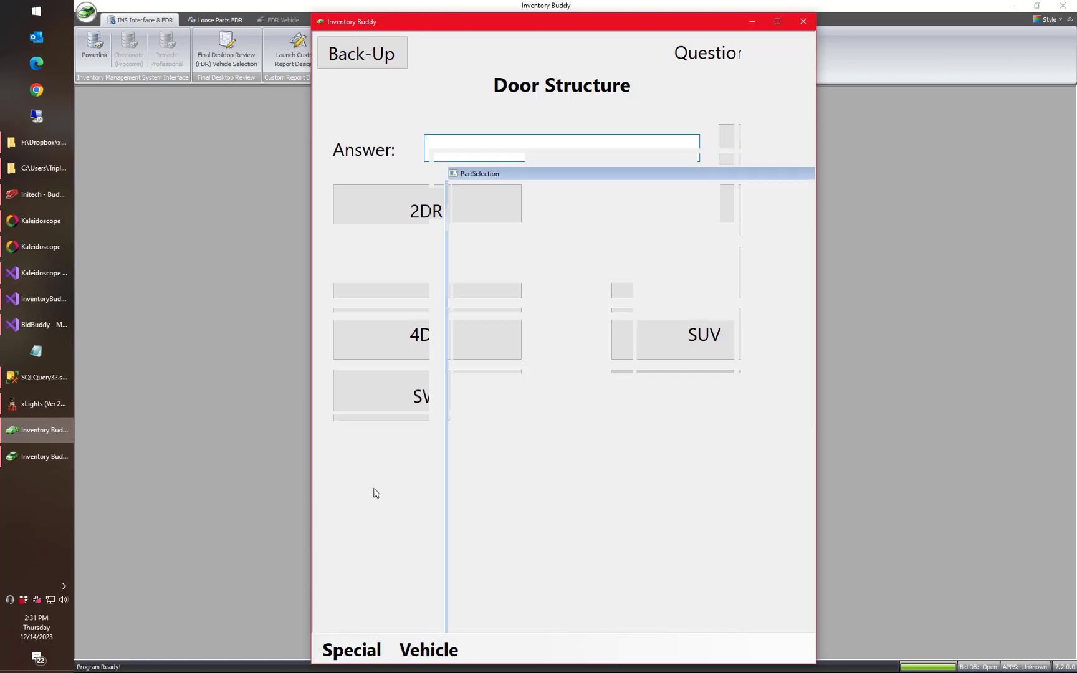
Save and close the Recalls page and answer No to the 900/VUC complete vehicle unit.
click(353, 648)
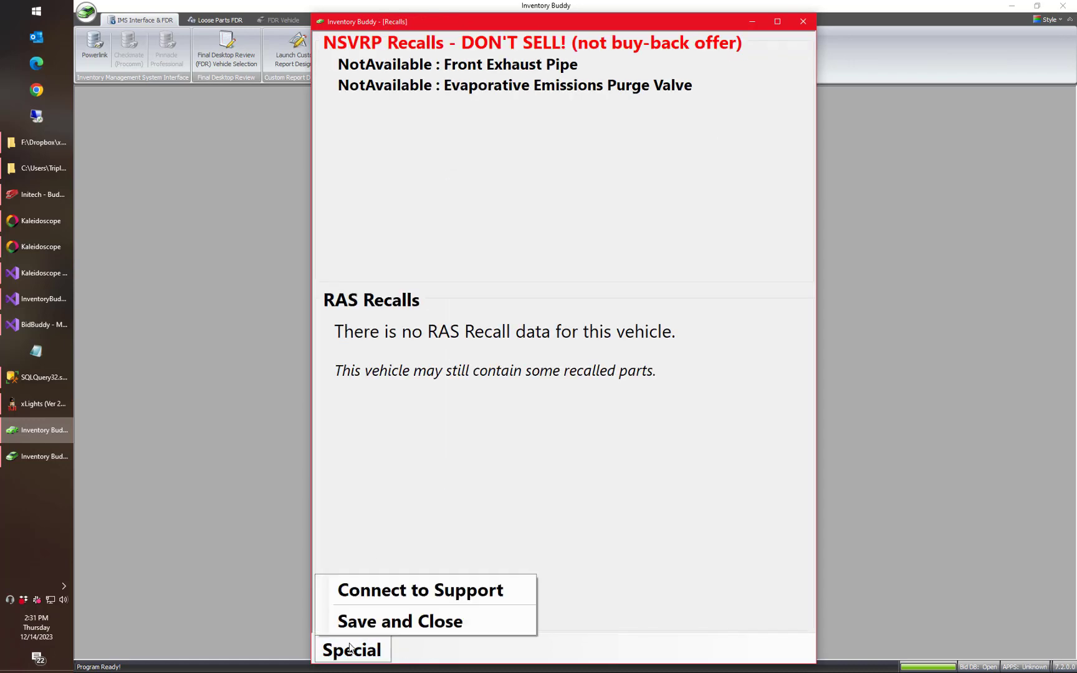
click(380, 619)
click(537, 570)
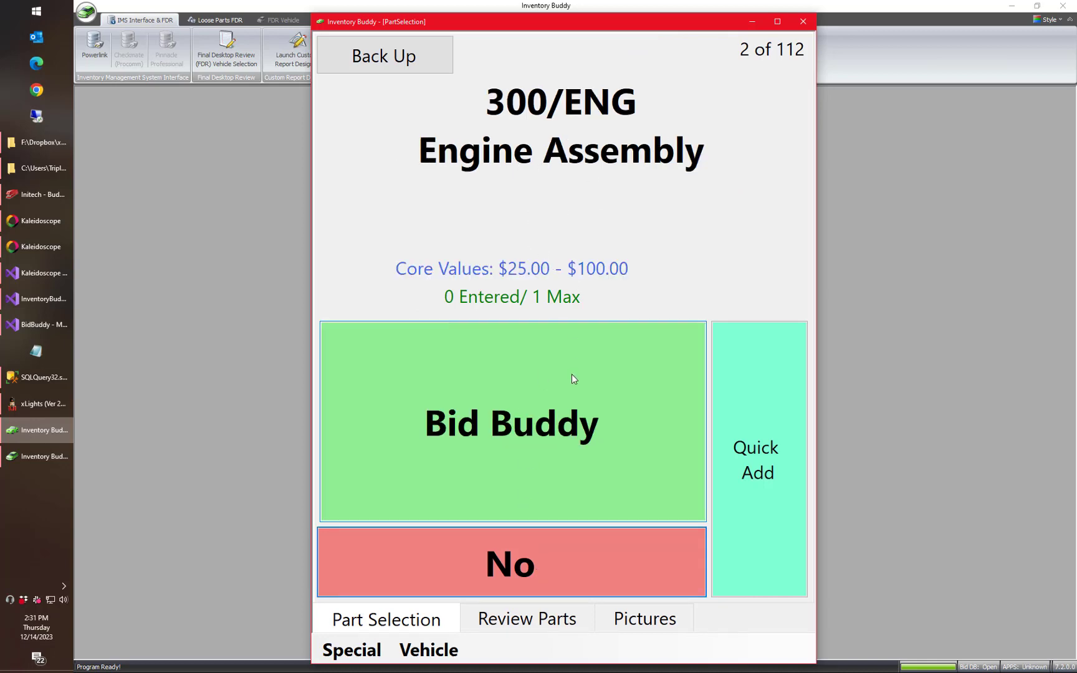
Look up Bid Buddy interchange choices for Engine Assembly and view the vehicle details list.
click(536, 383)
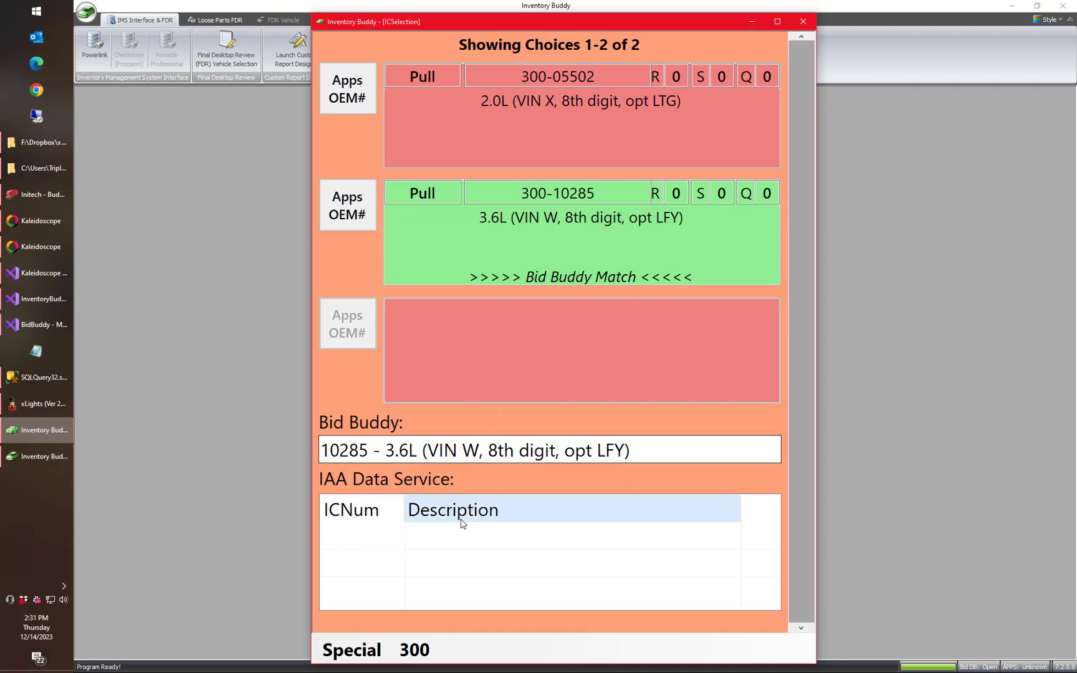
click(418, 650)
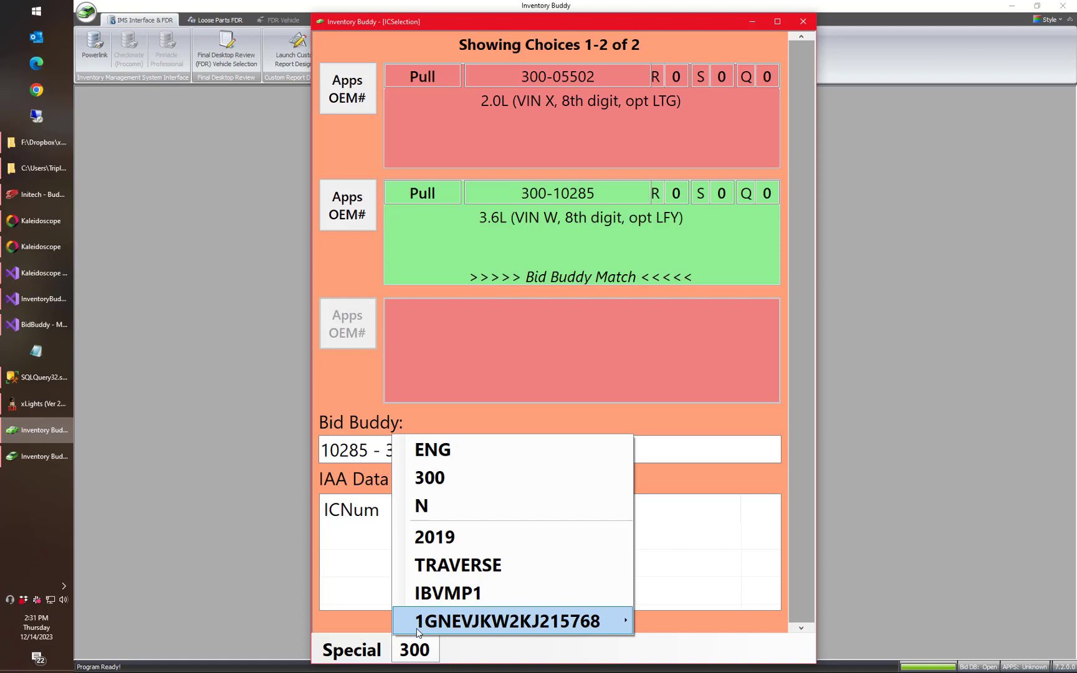
mouse_move(427, 628)
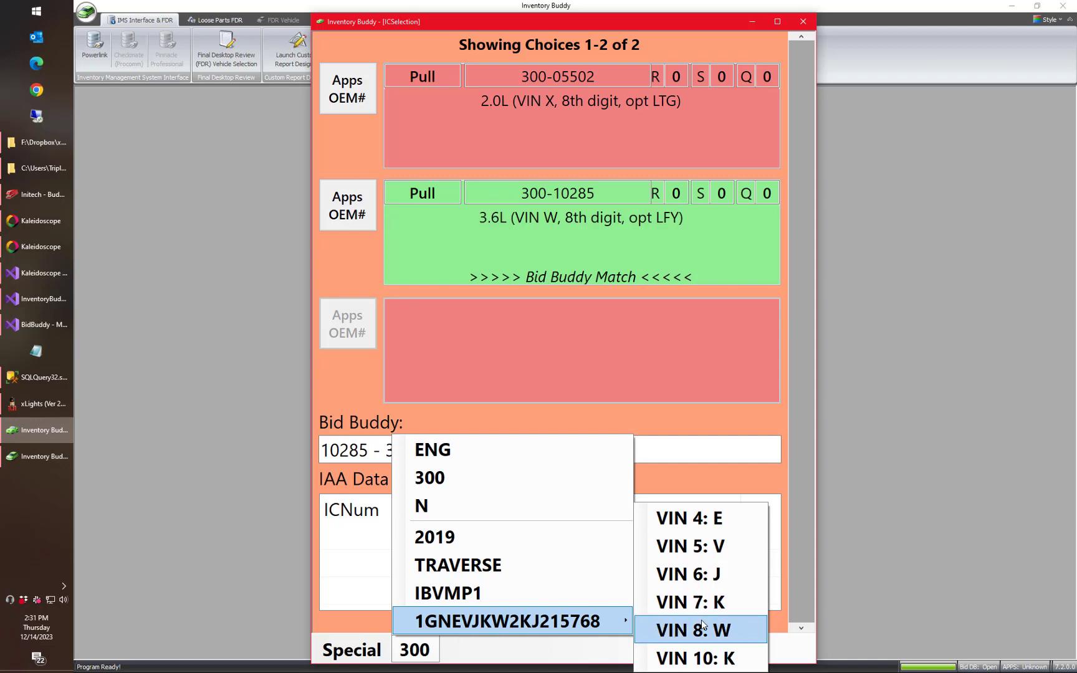
Open the Traverse's VINMatchPro build report from the Special menu.
click(365, 612)
click(360, 642)
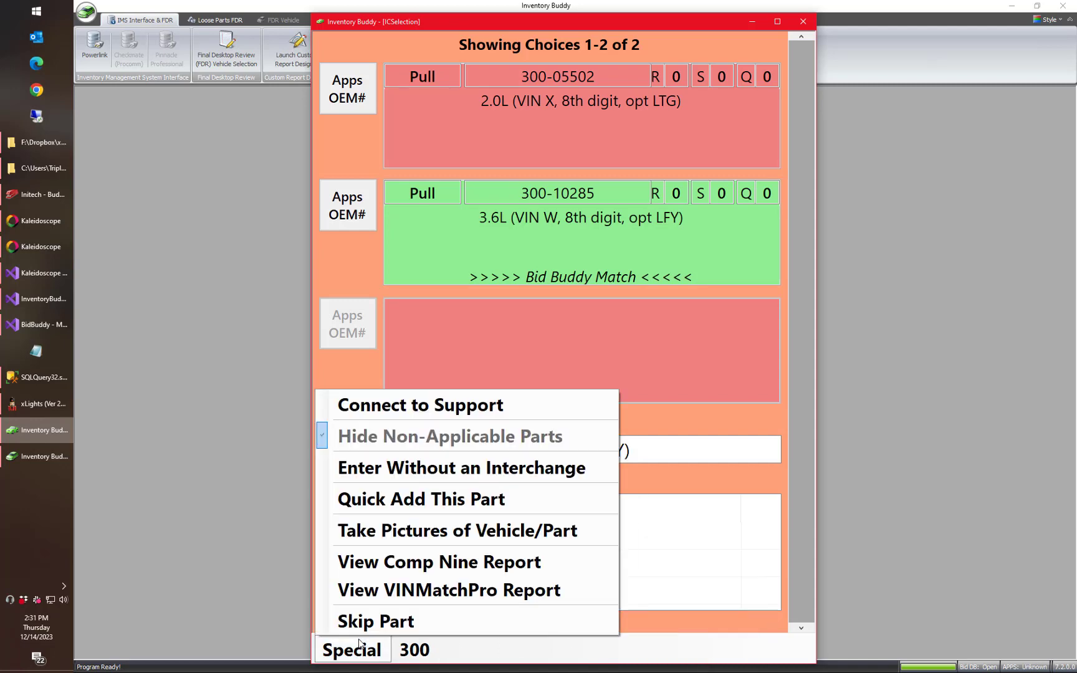
click(397, 600)
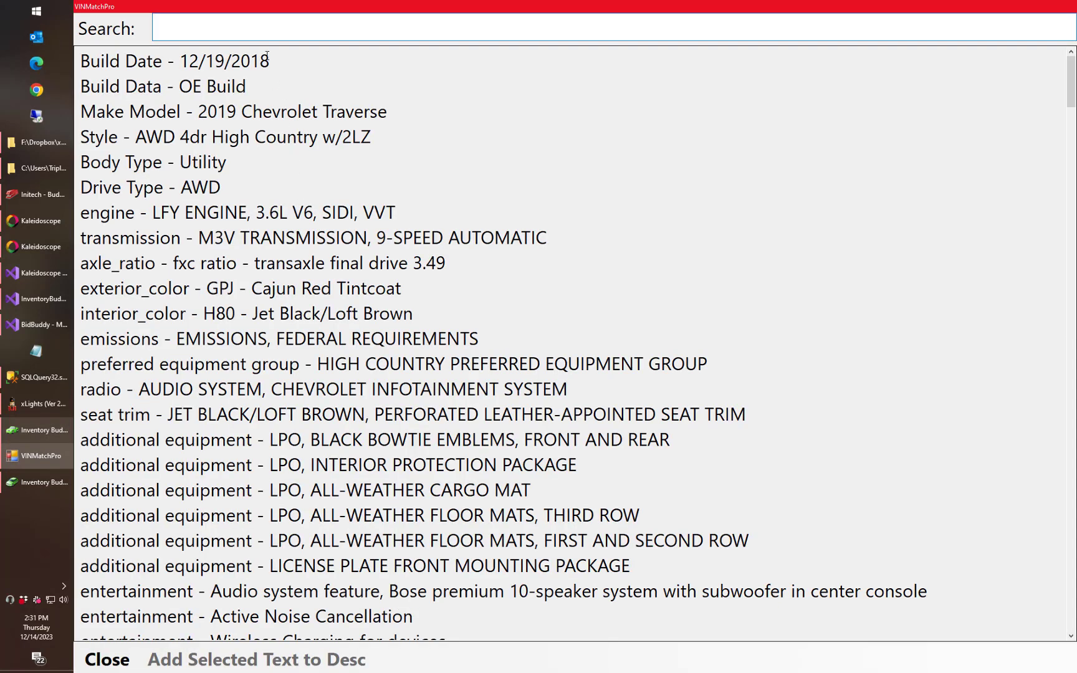
Search the VINMatchPro report for '3.6', try selecting engine and mileage history text, then close it.
text(3.6)
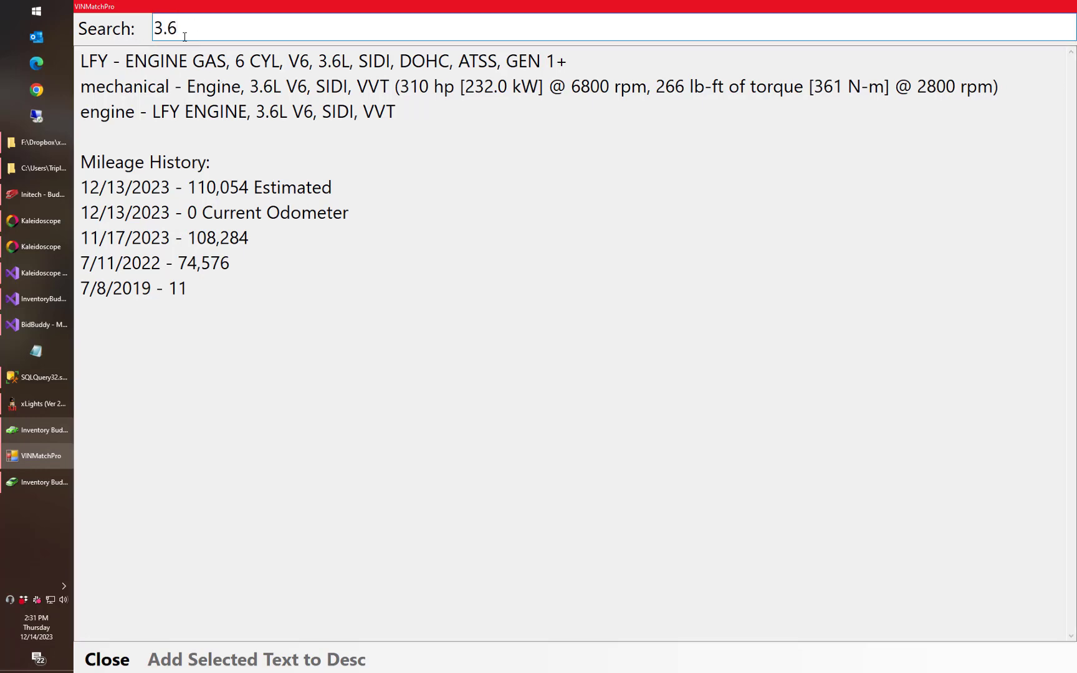
drag(188, 87, 288, 87)
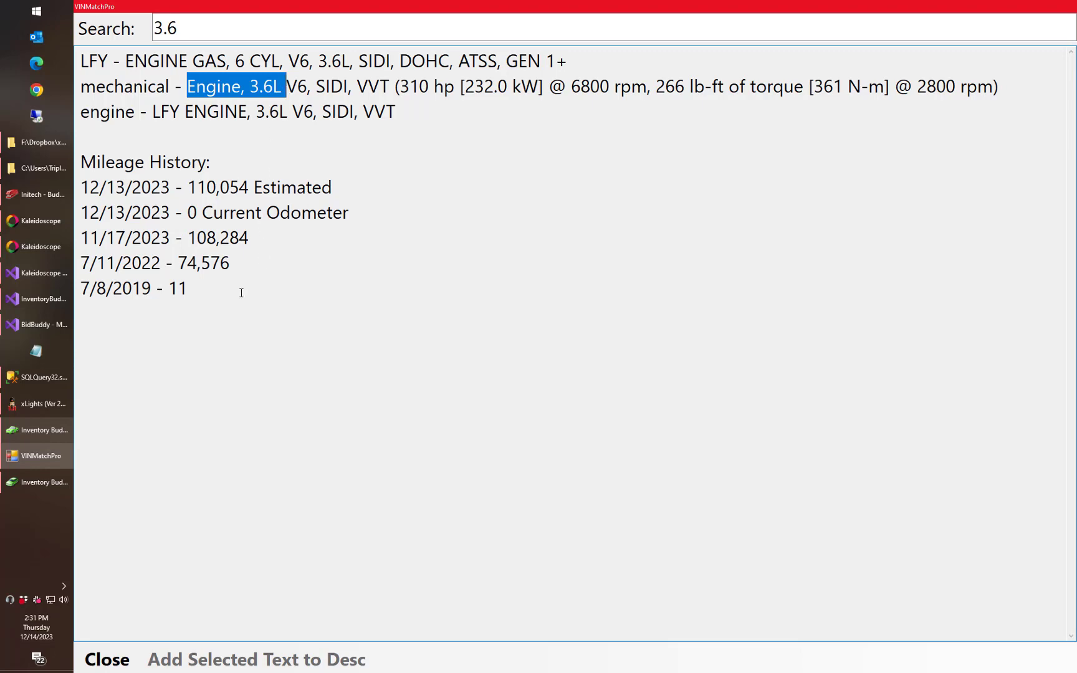
drag(241, 292, 106, 161)
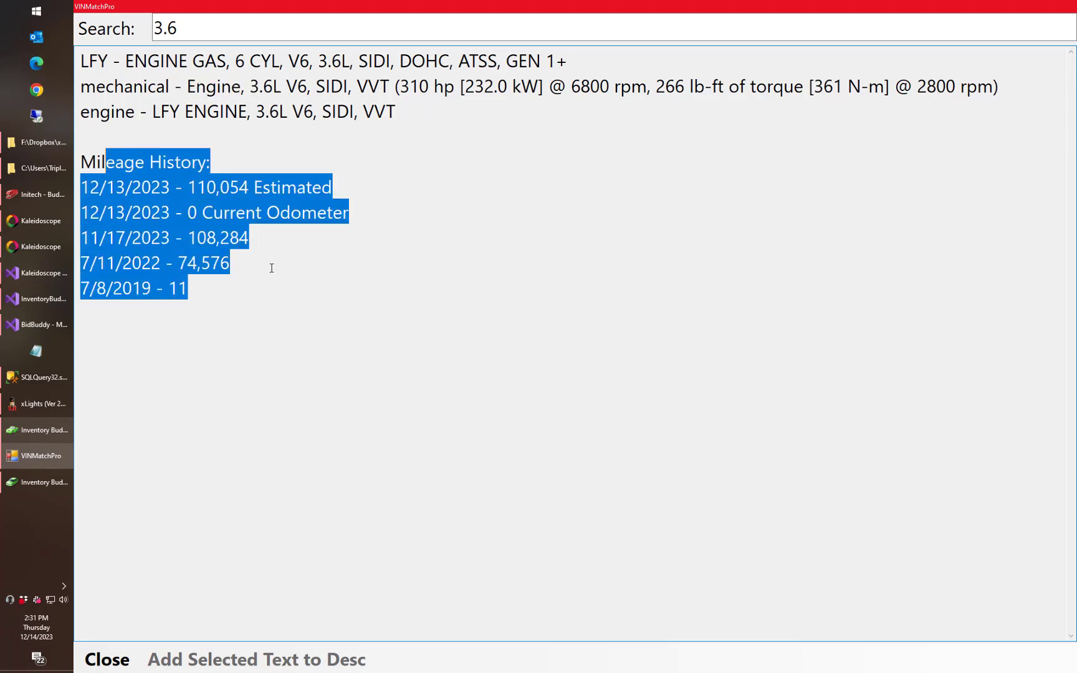
click(279, 286)
drag(184, 278, 153, 237)
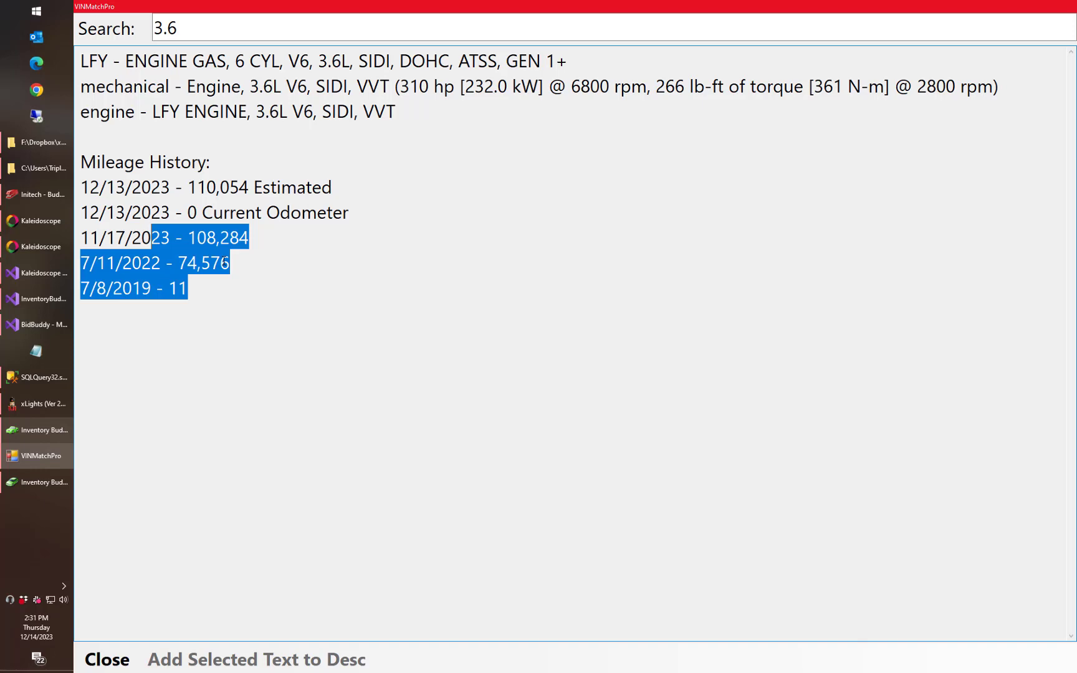
click(297, 304)
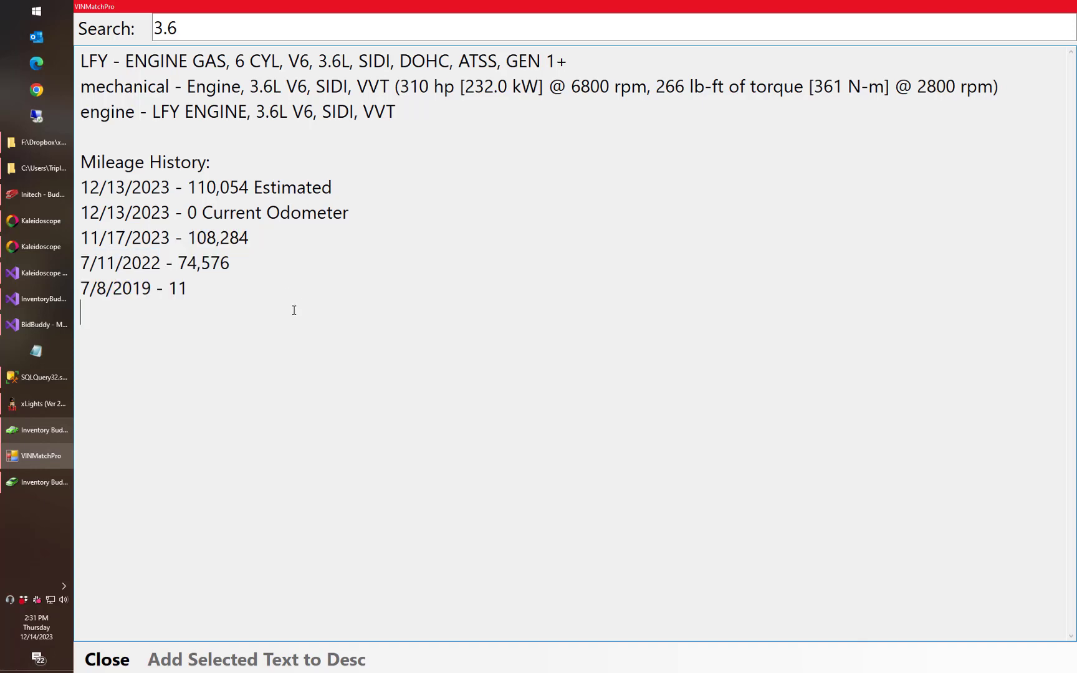
click(116, 660)
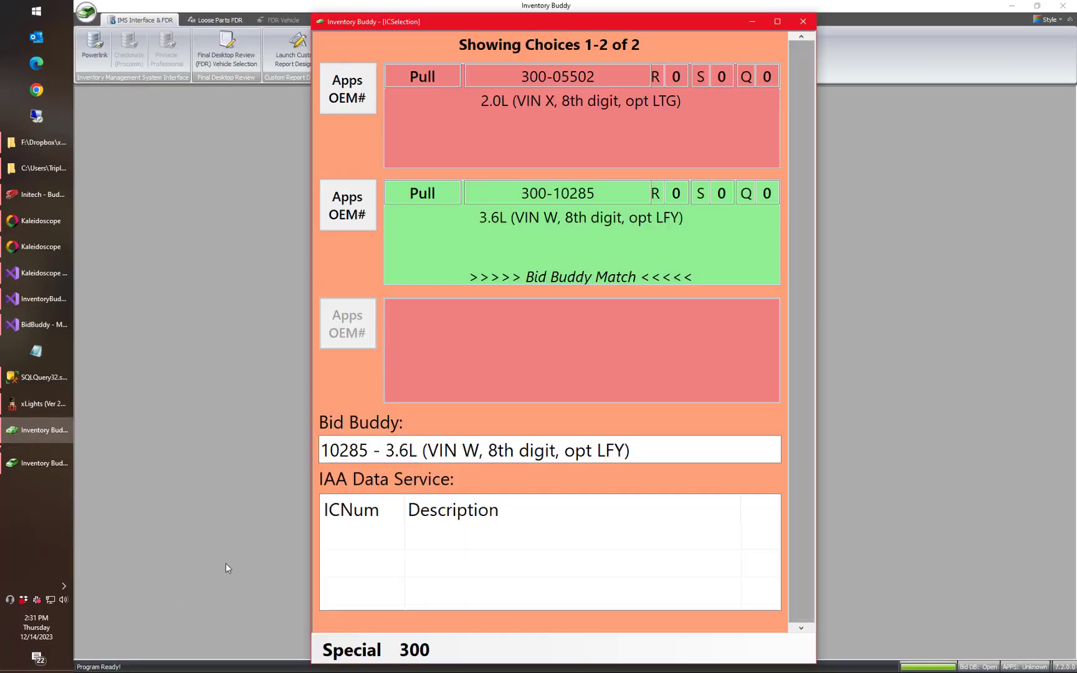
Pick the 3.6L choice and add 'LFY ENGINE, 3.6L V6, SIDI, VVT' from the report to Cond&Opts.
click(608, 242)
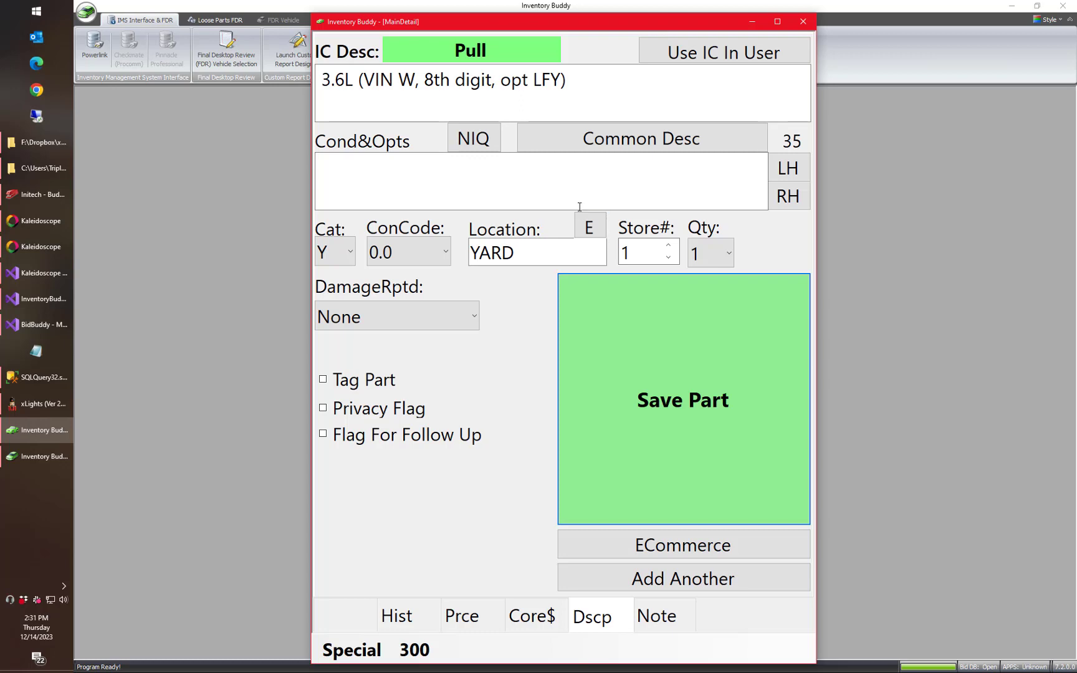
click(441, 194)
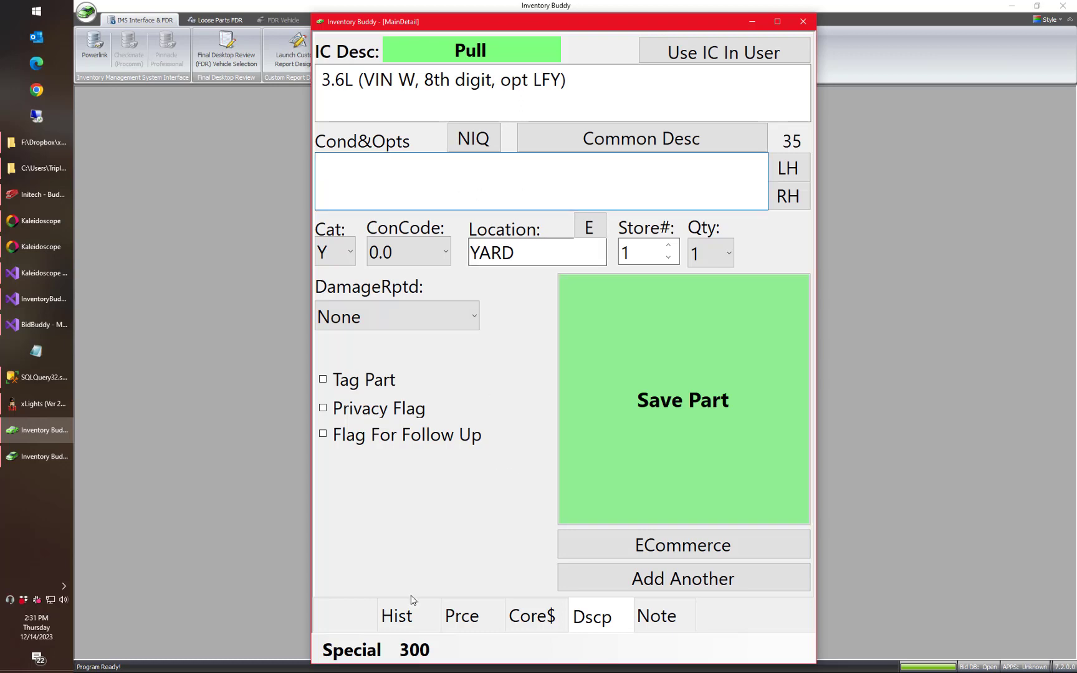
click(353, 650)
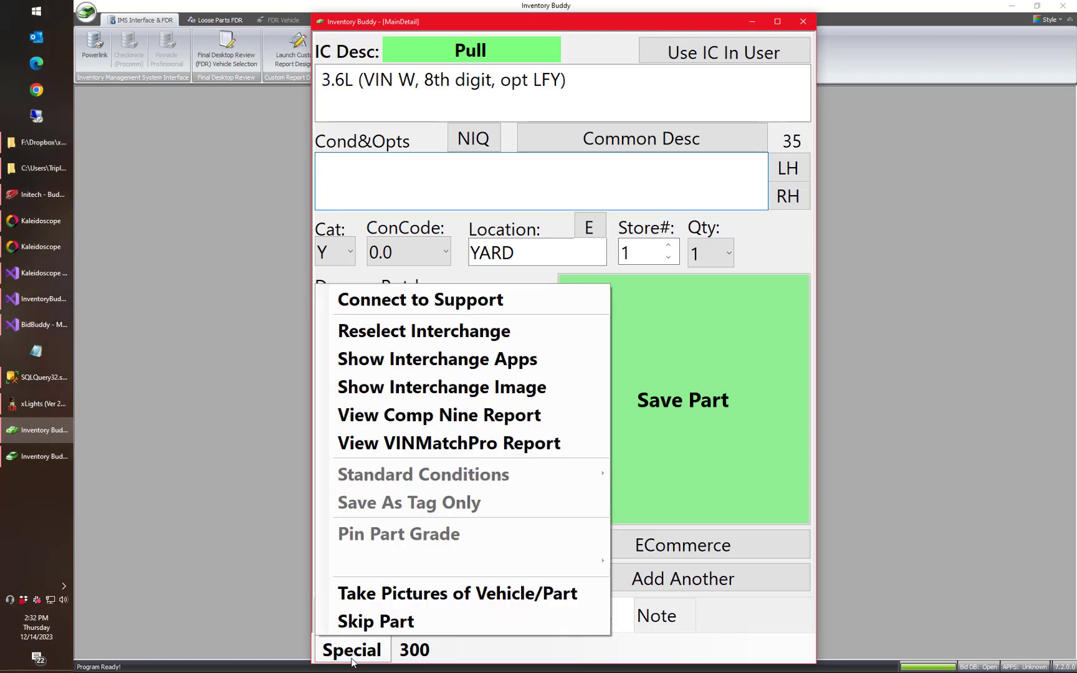
click(414, 449)
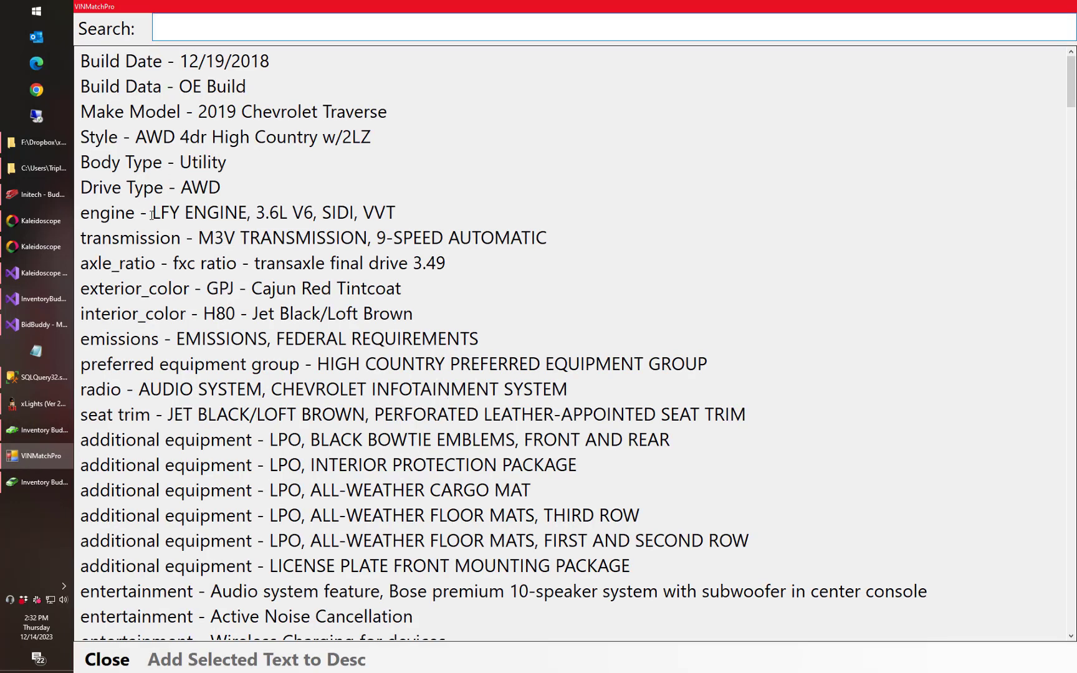
drag(152, 215, 395, 213)
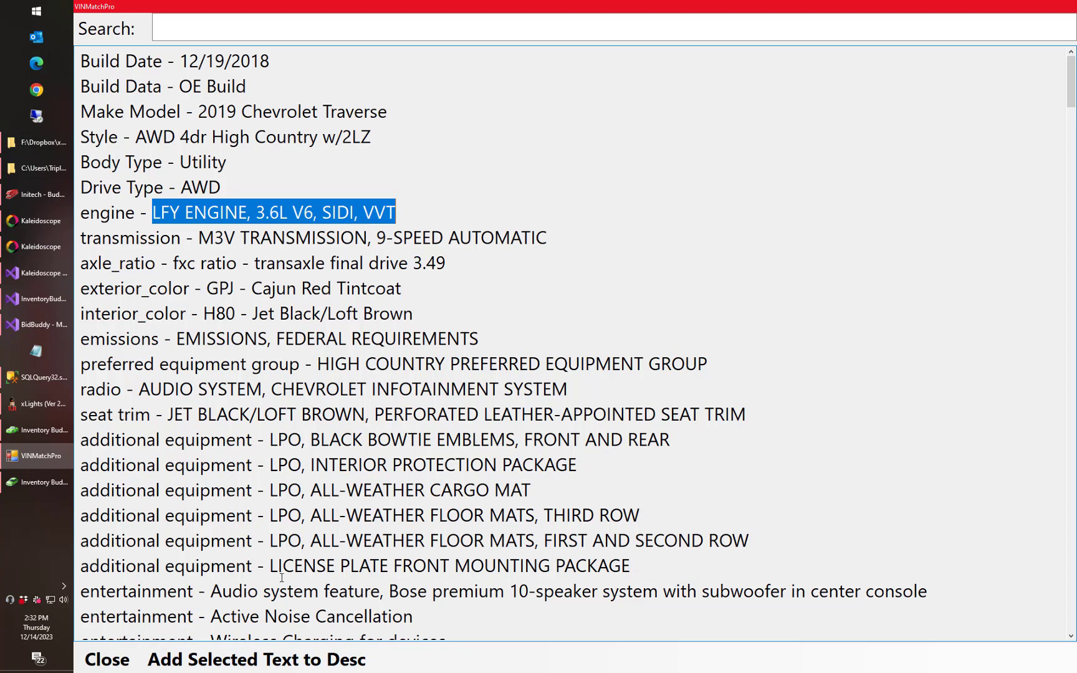
click(266, 663)
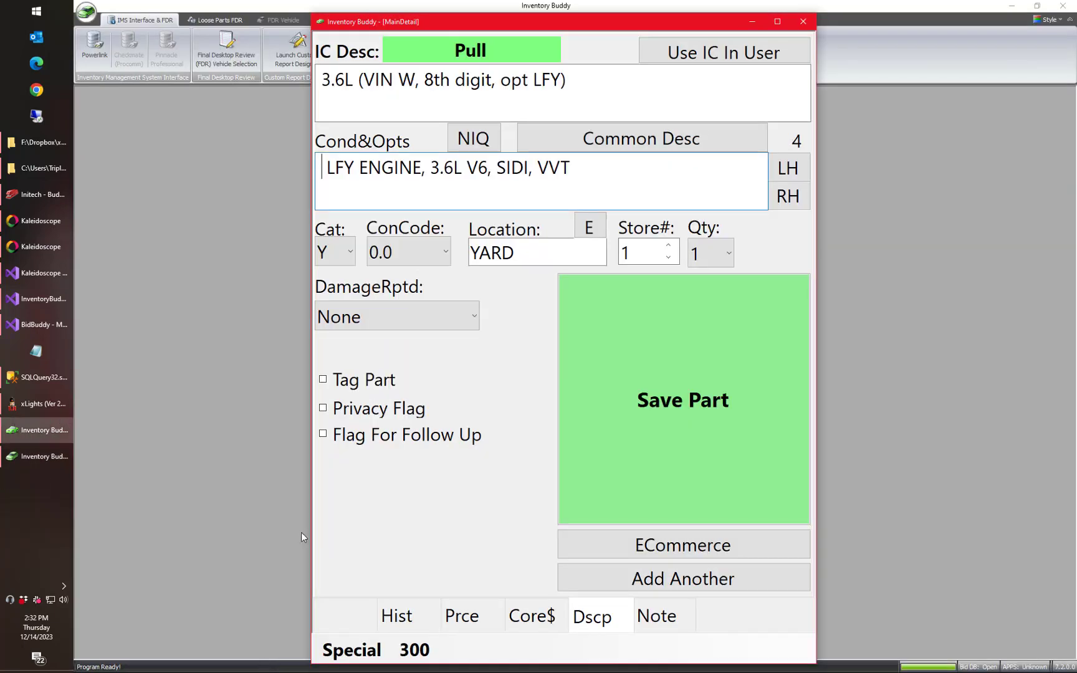
Delete that engine line and fill Cond&Opts with the IC description '3.6L (VIN W, 8th digit, opt LFY)'.
drag(588, 182, 312, 179)
click(412, 187)
shift+click(595, 178)
shift+click(296, 175)
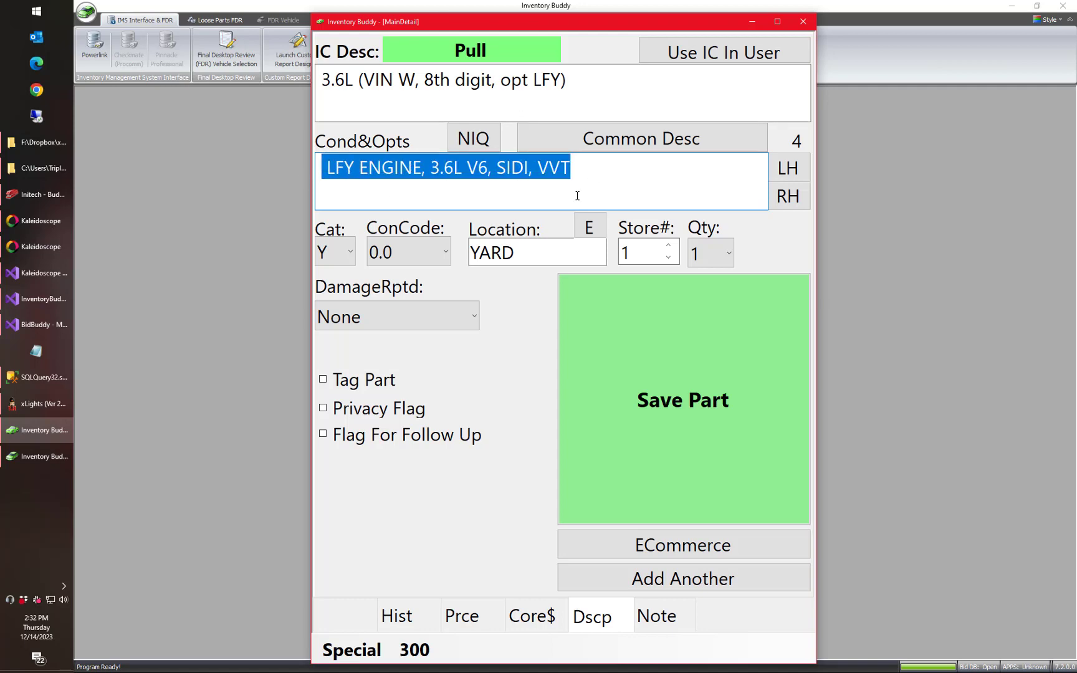
key(Delete)
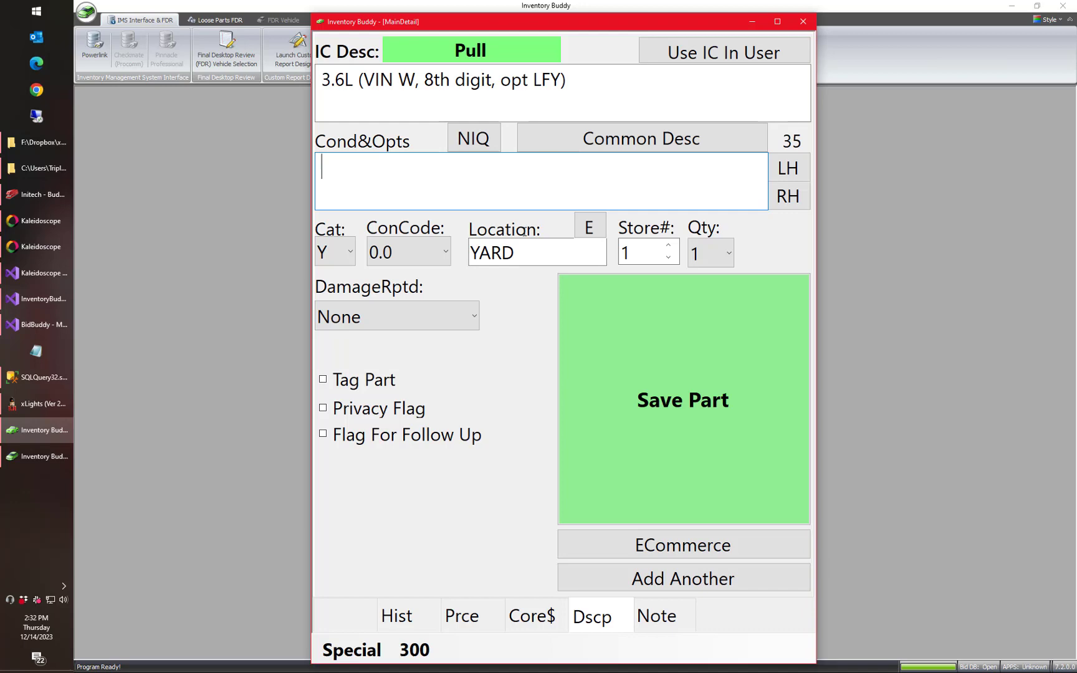
click(624, 111)
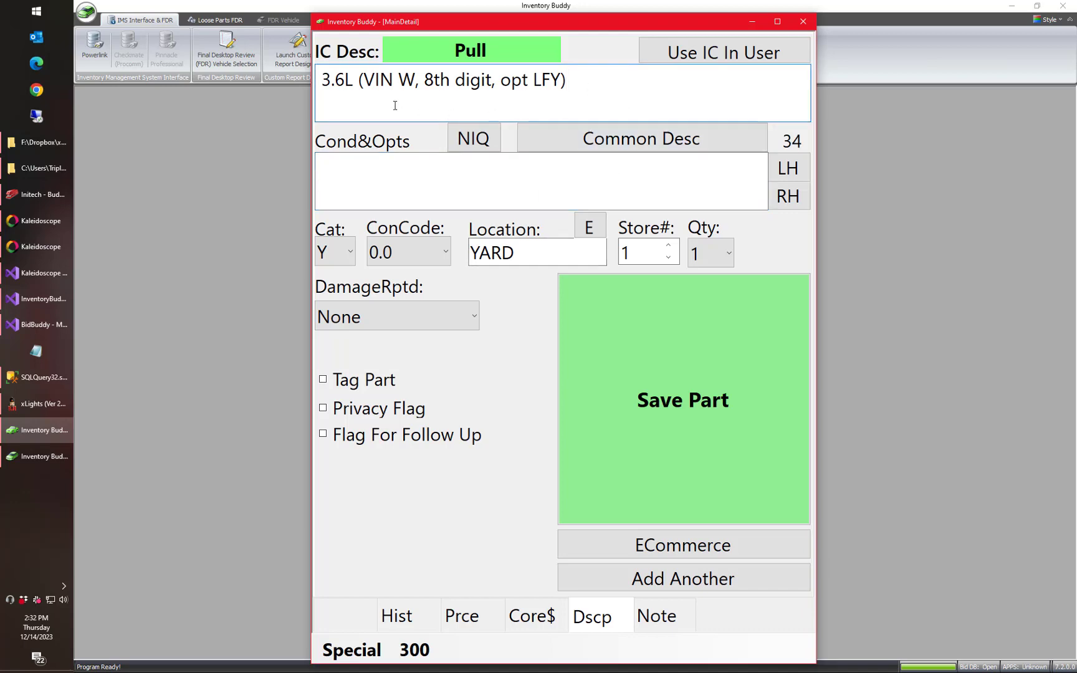
click(714, 61)
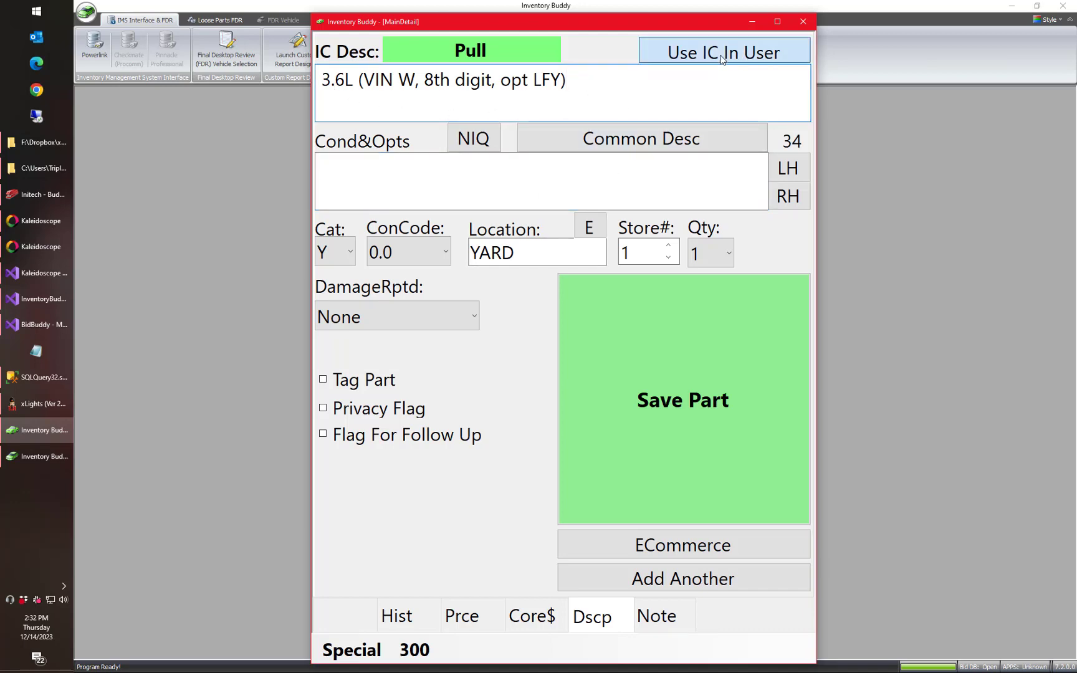
Clear Cond&Opts and fill it with only 'VIN W' taken from the IC description.
click(650, 172)
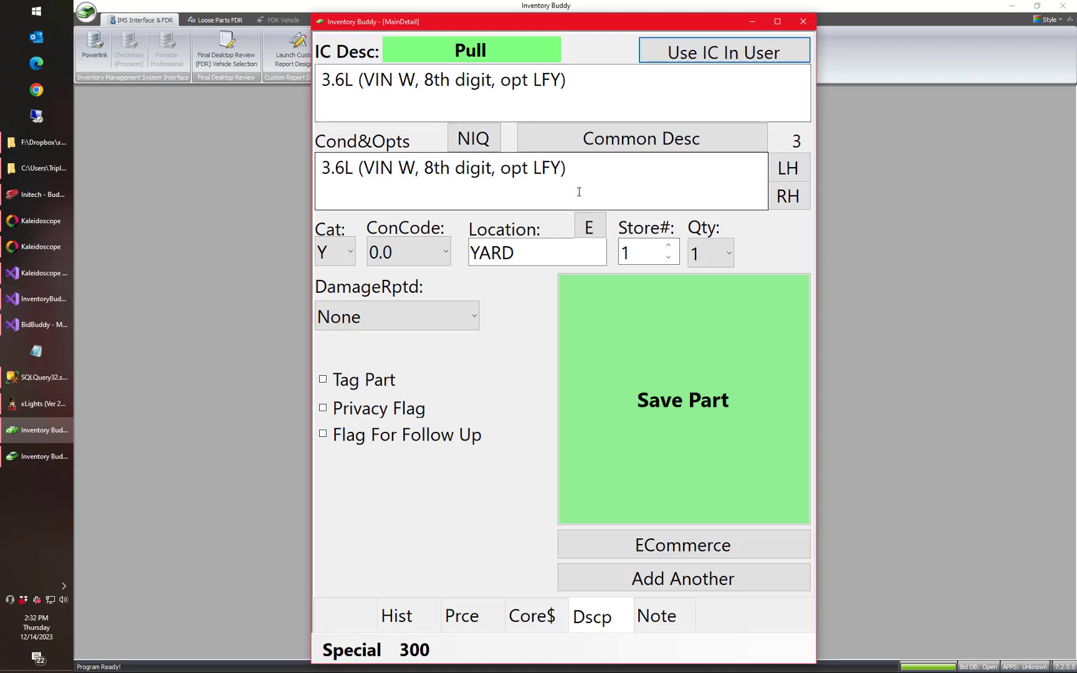
drag(654, 167, 258, 171)
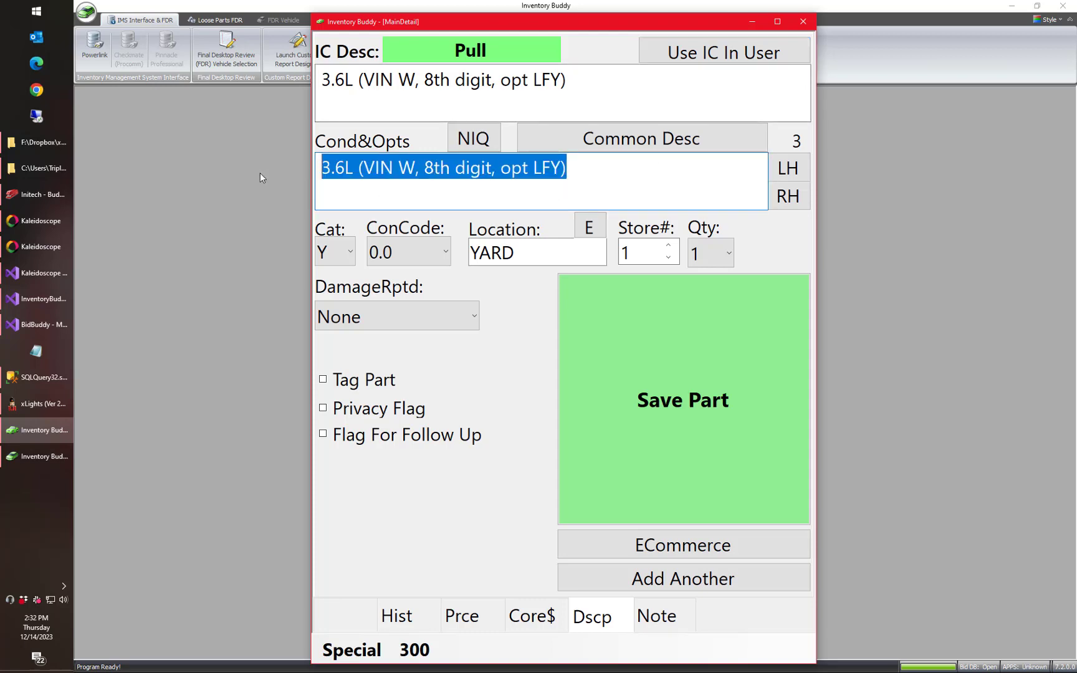
key(BackSpace)
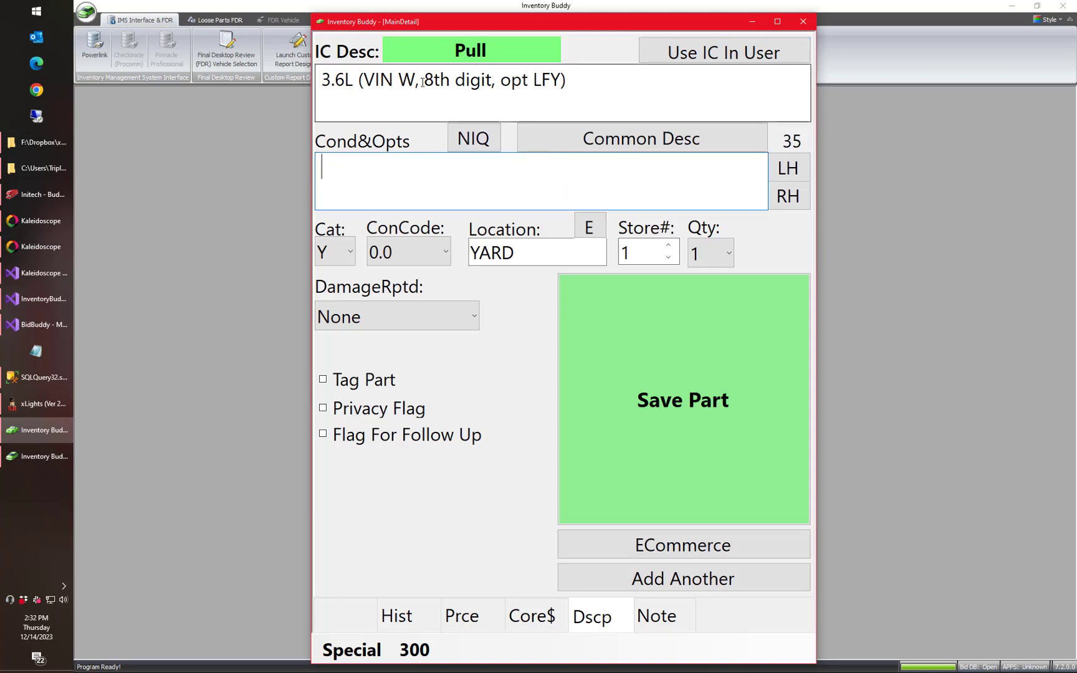
drag(363, 80, 415, 81)
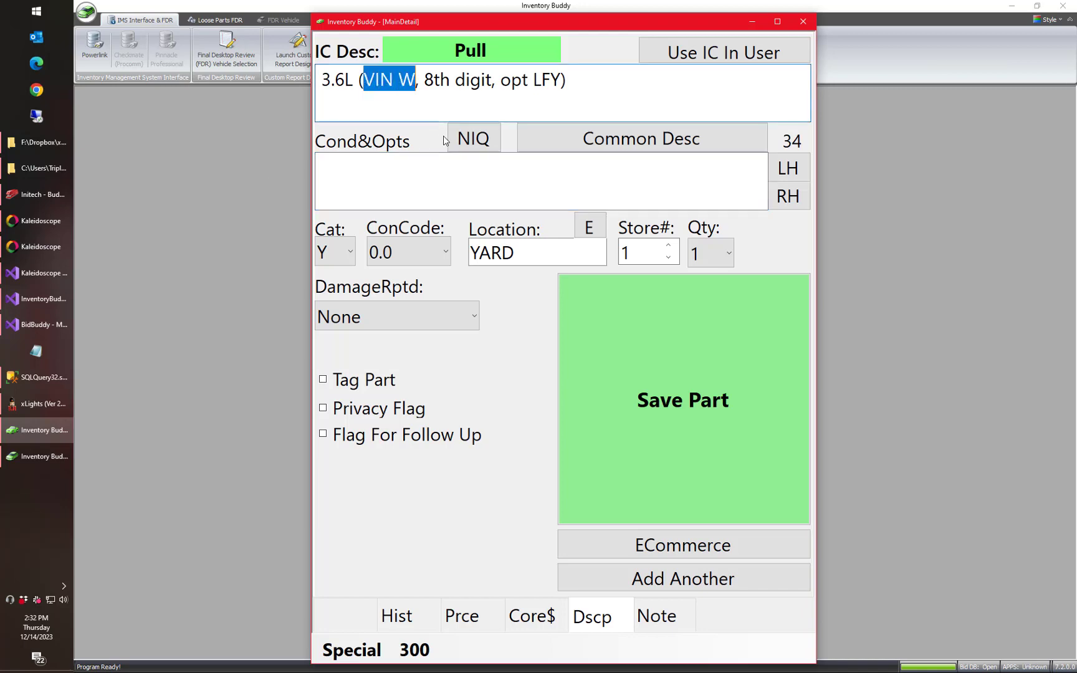
click(725, 47)
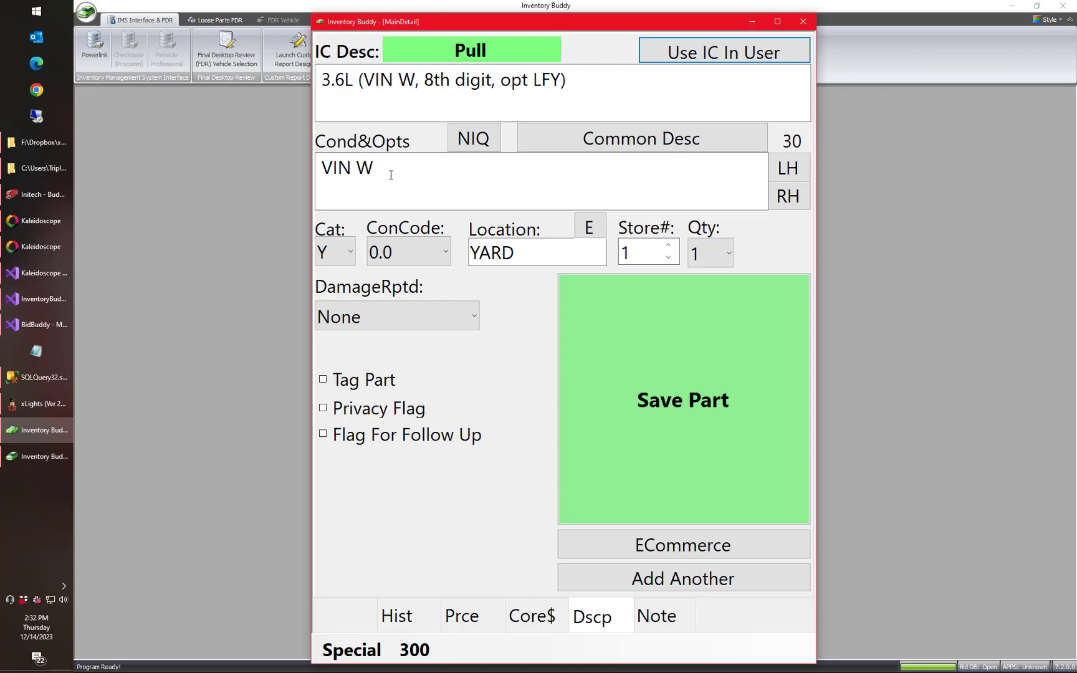
Switch the engine part's form to its Note tab.
click(657, 617)
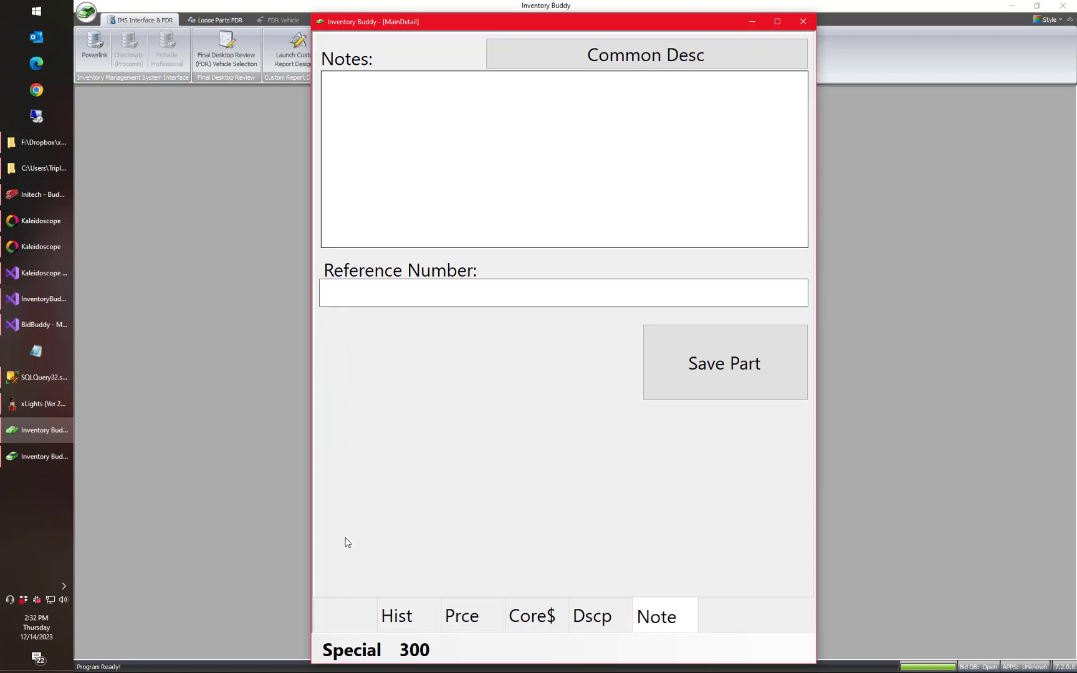
click(372, 641)
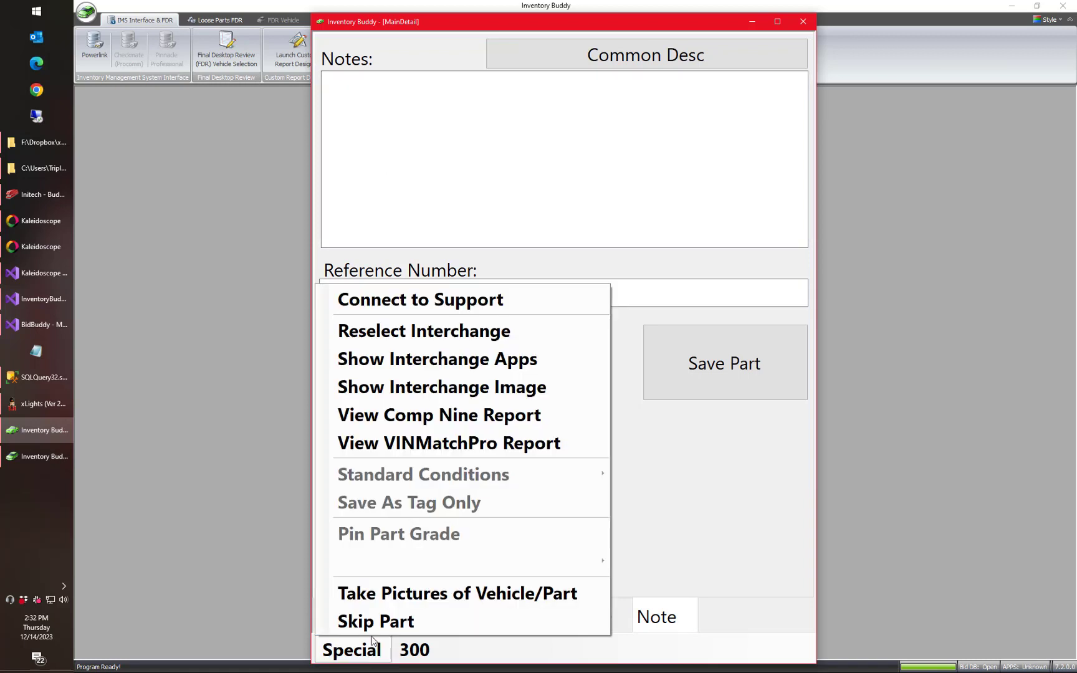
click(661, 517)
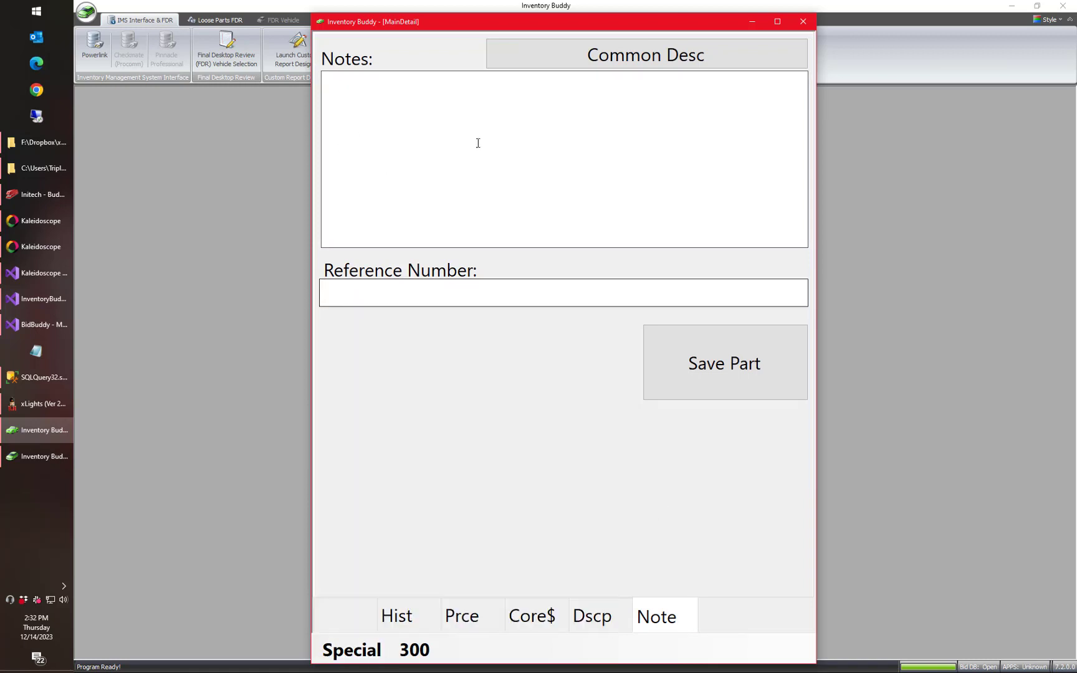
click(618, 615)
click(663, 622)
Search the report for 'engin' and add the full 'LFY - ENGINE GAS, 6 CYL, V6, 3.6L…' line to Notes.
click(359, 650)
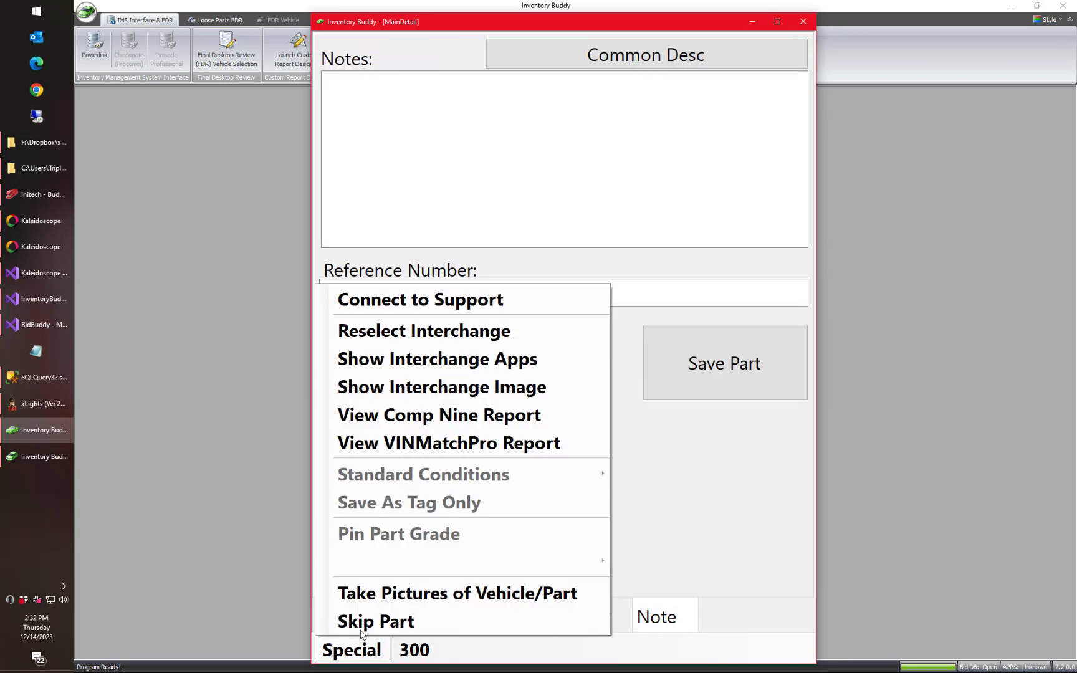
click(404, 444)
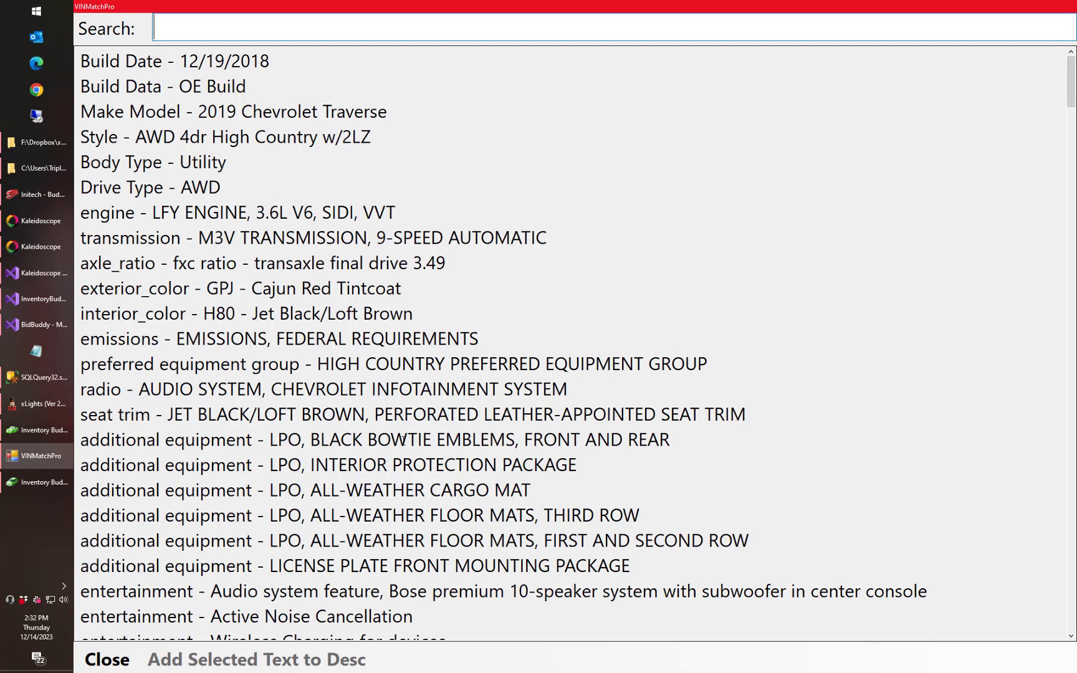
text(eng)
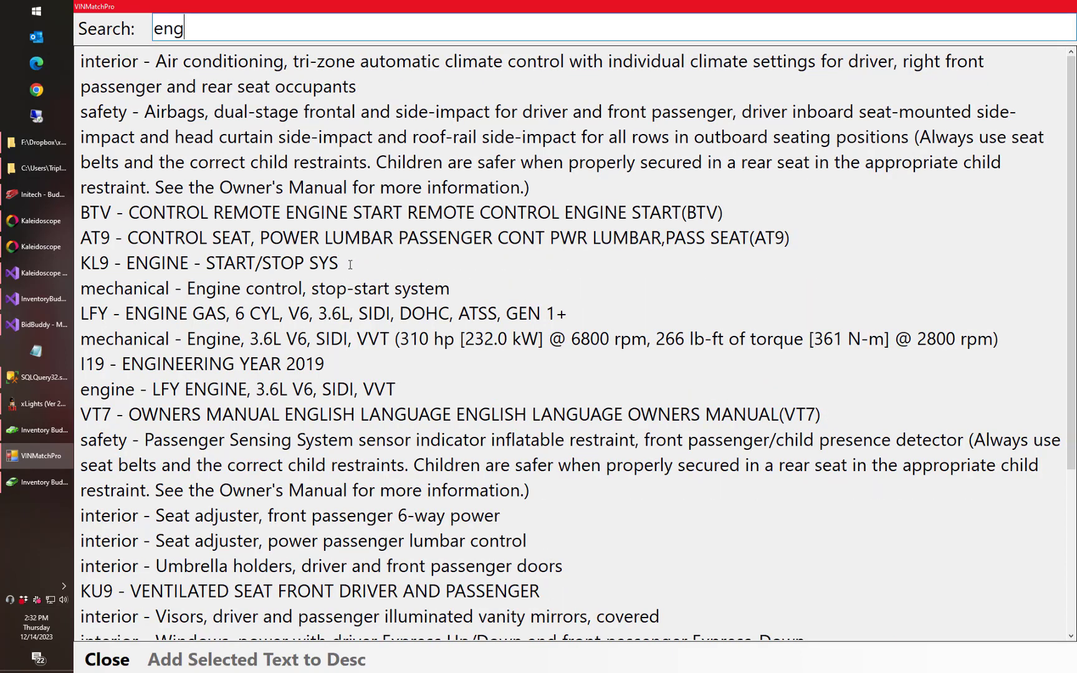
text(in)
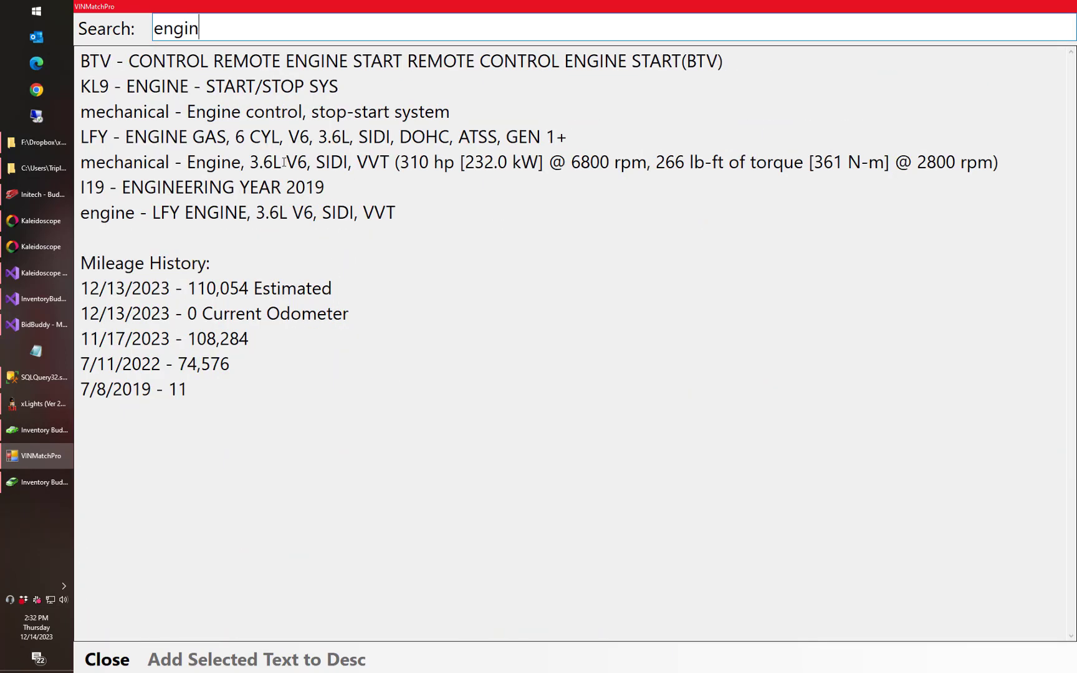
drag(124, 138, 288, 137)
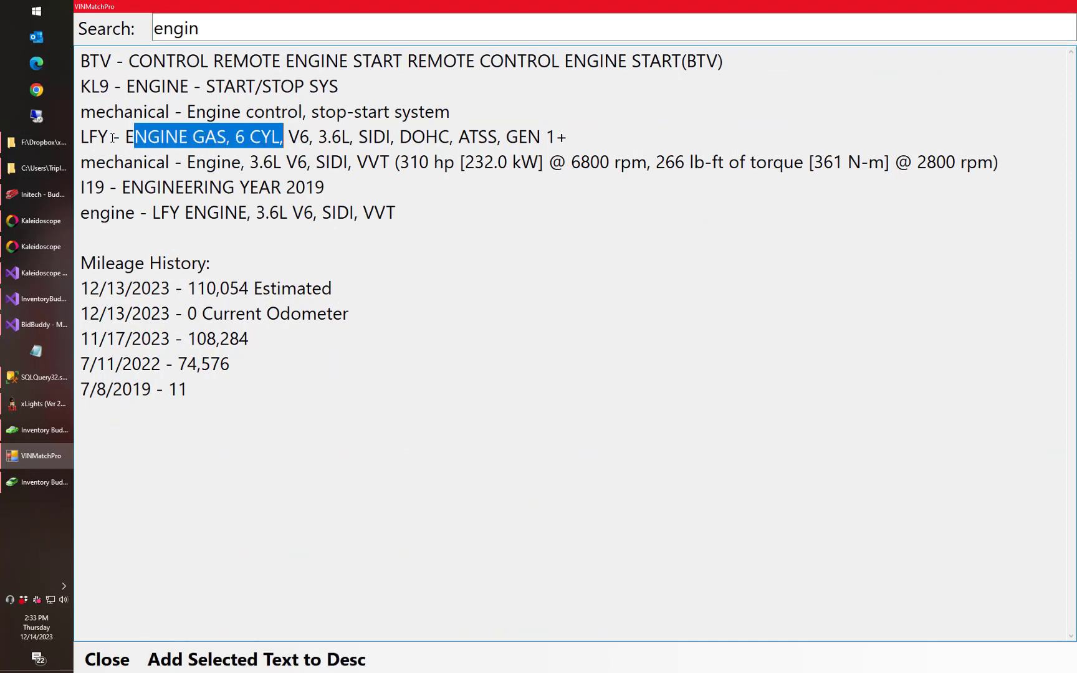
drag(84, 137, 564, 136)
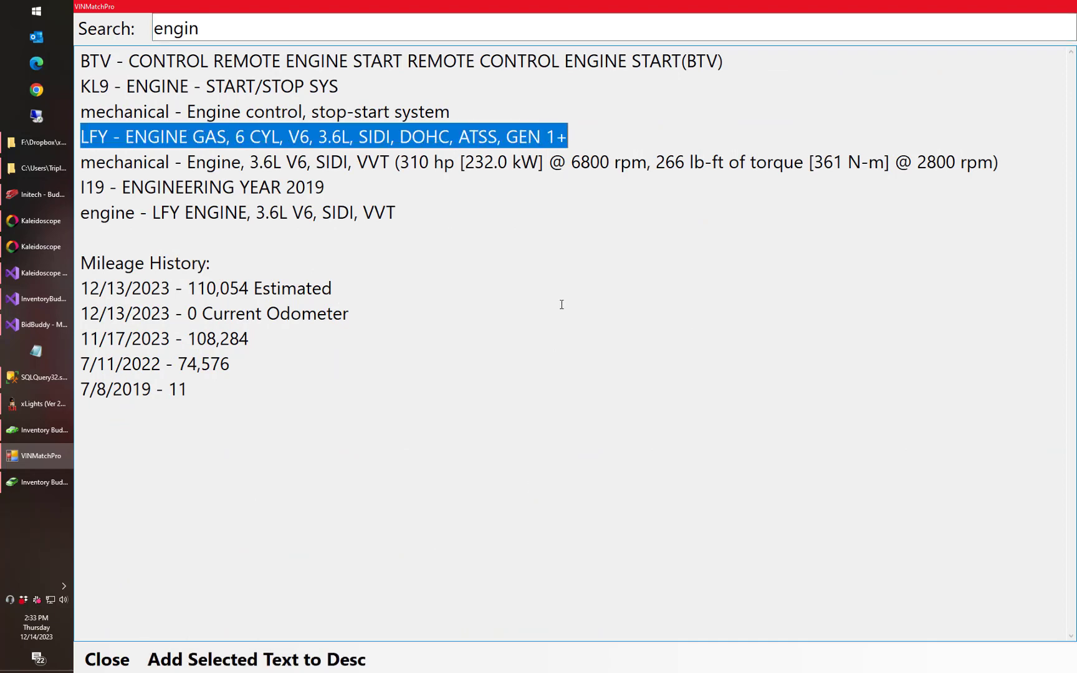
click(282, 659)
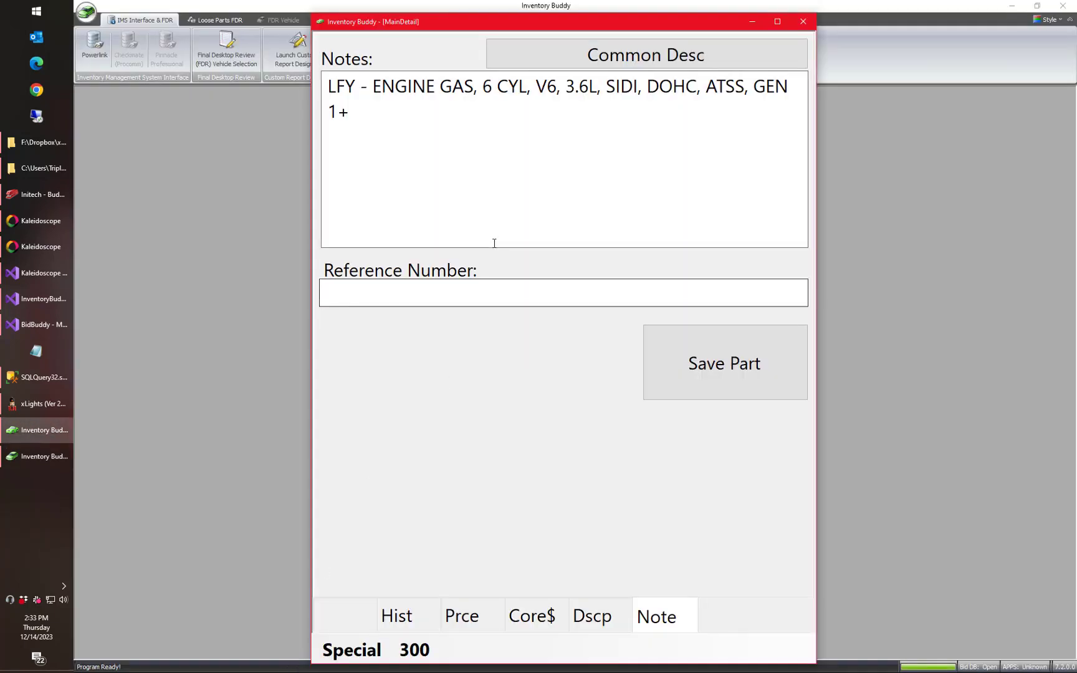
Search the report for 'engin' again and add the mechanical 'Engine, 3.6L V6, SIDI, VVT' line to Notes.
click(364, 661)
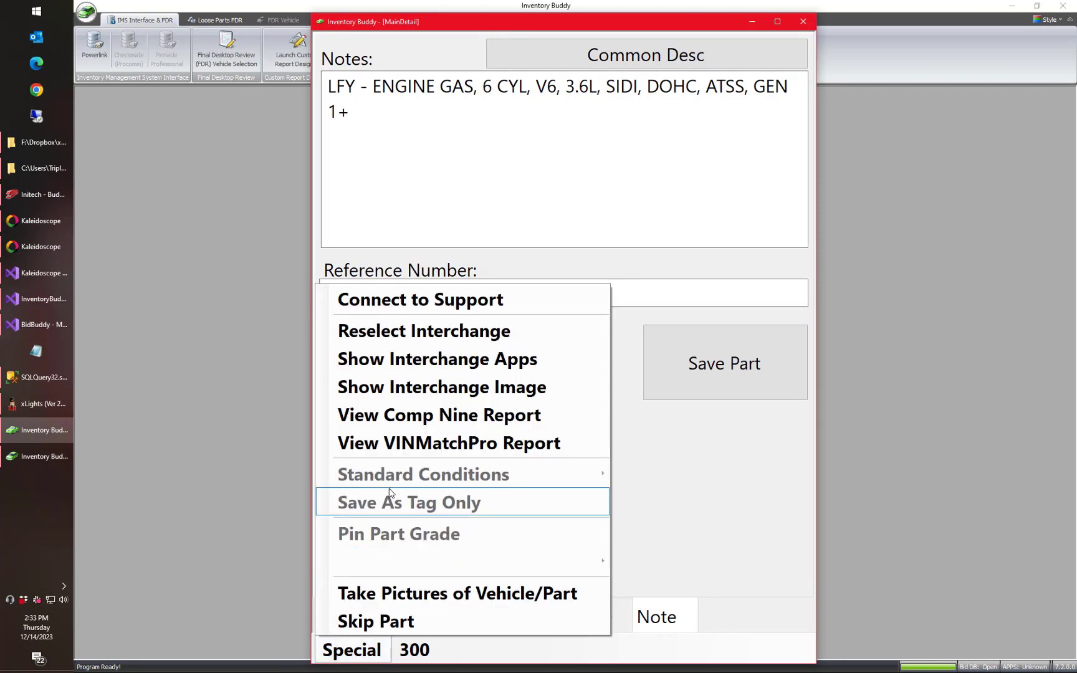
click(406, 441)
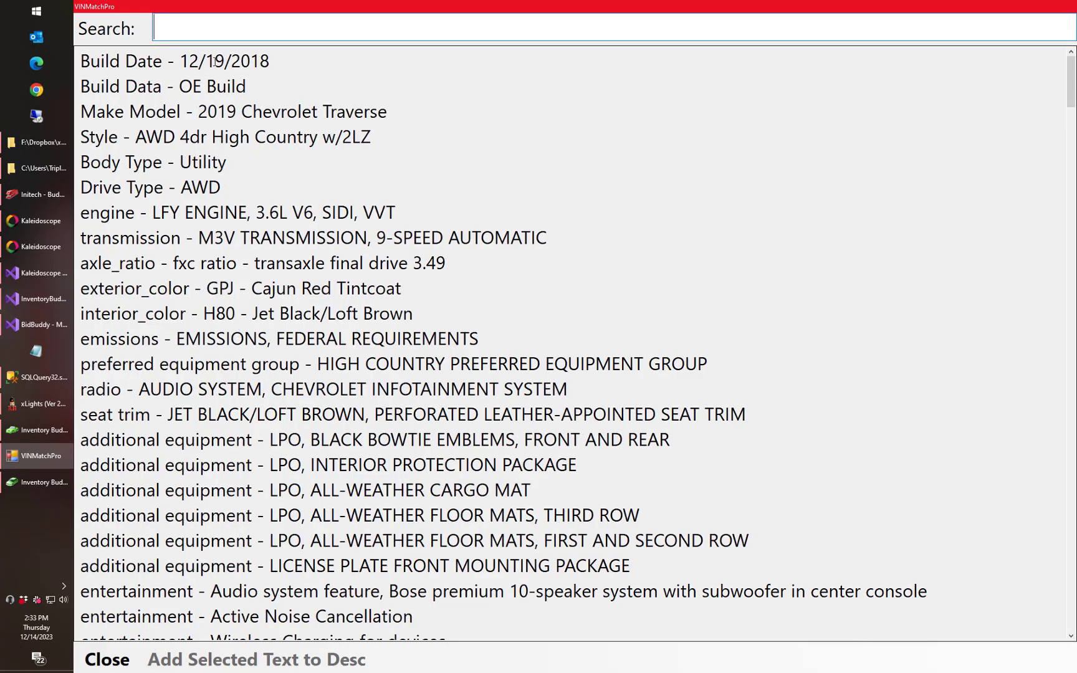
text(engin)
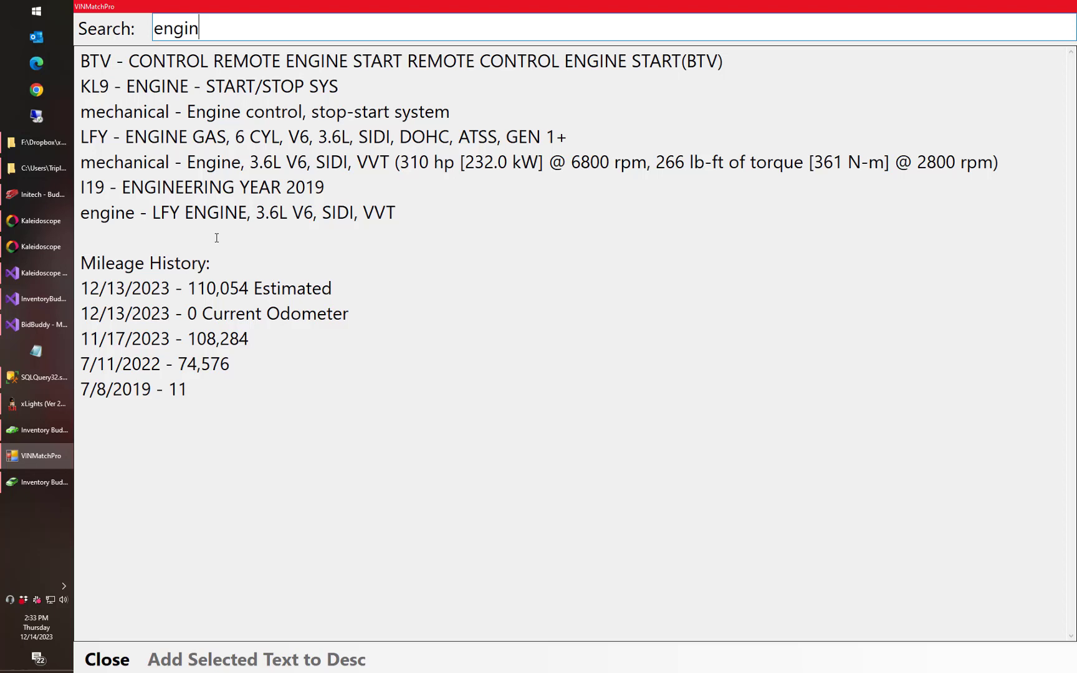
drag(82, 164, 1000, 167)
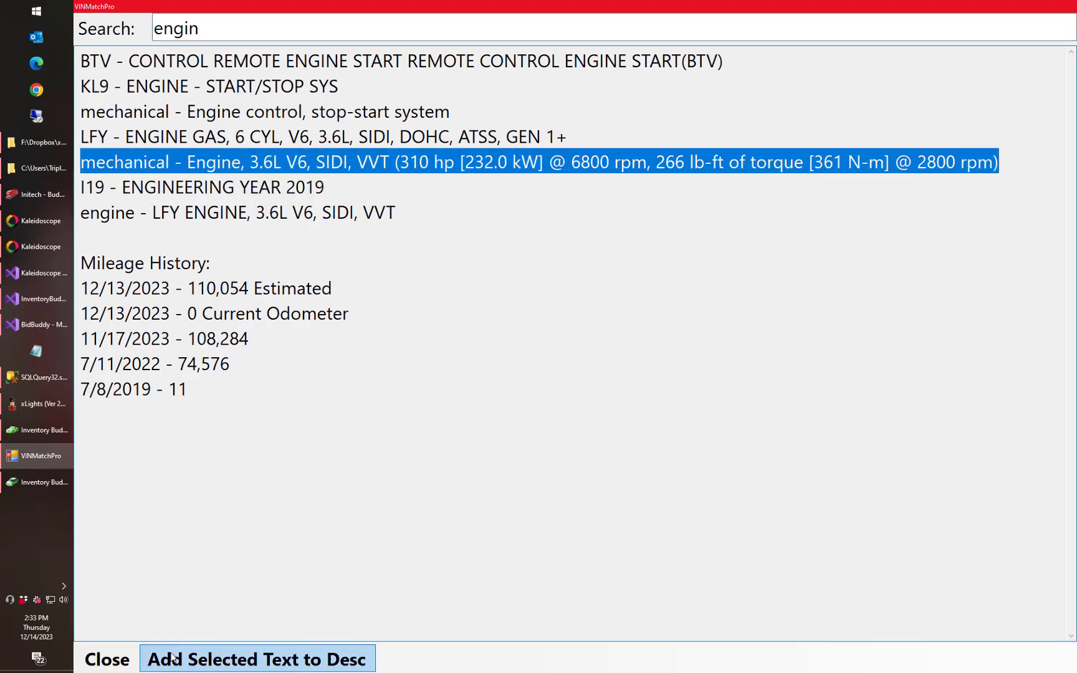
click(173, 658)
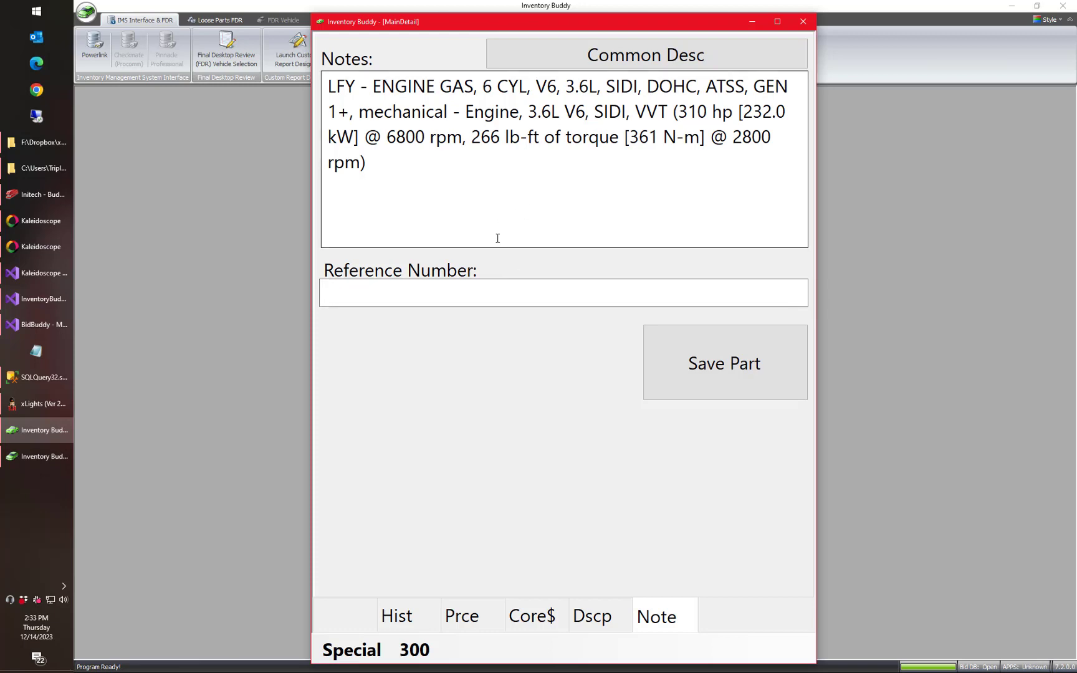
click(421, 290)
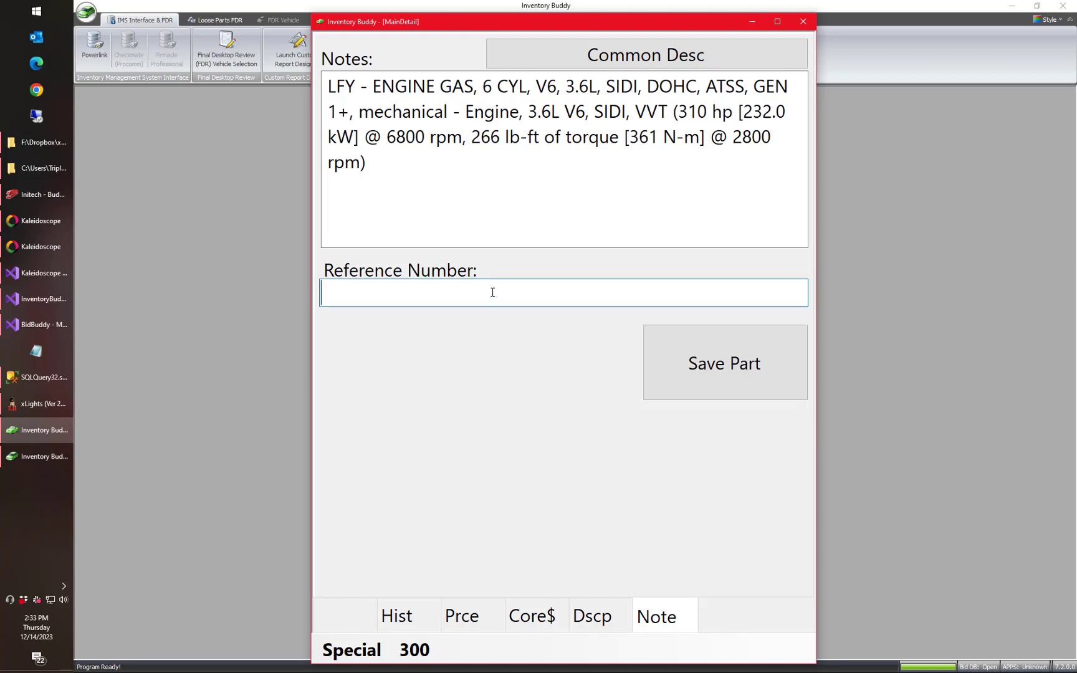
Save the engine part, skip ahead to Transmission Assy, and pick the AWD 3.6L interchange match.
click(745, 347)
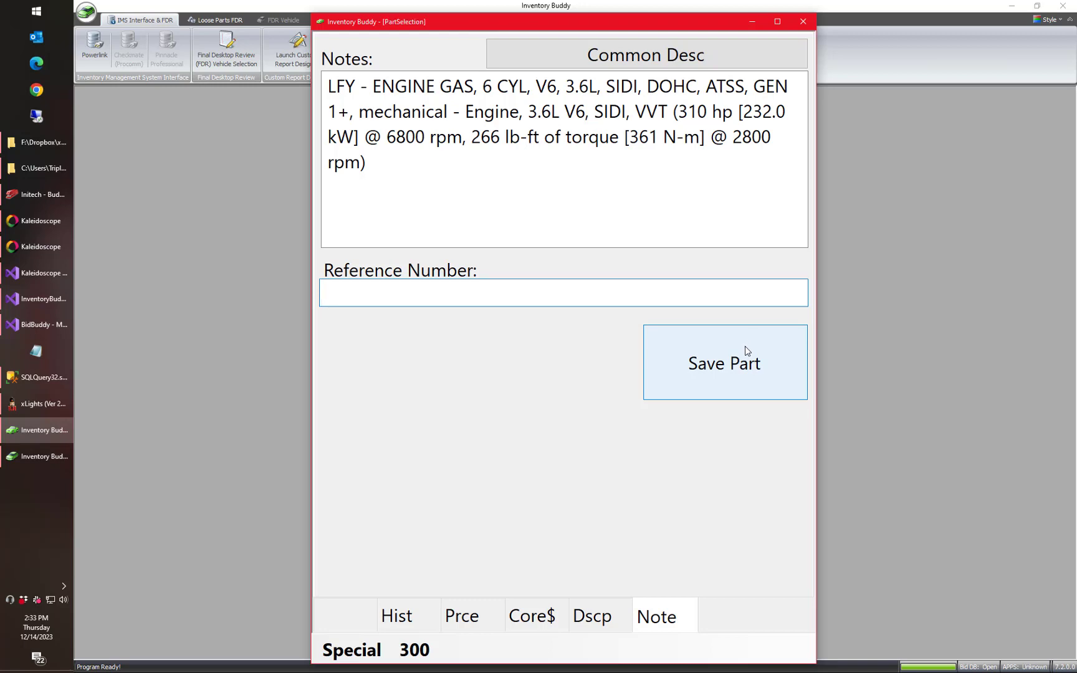
click(584, 534)
click(582, 537)
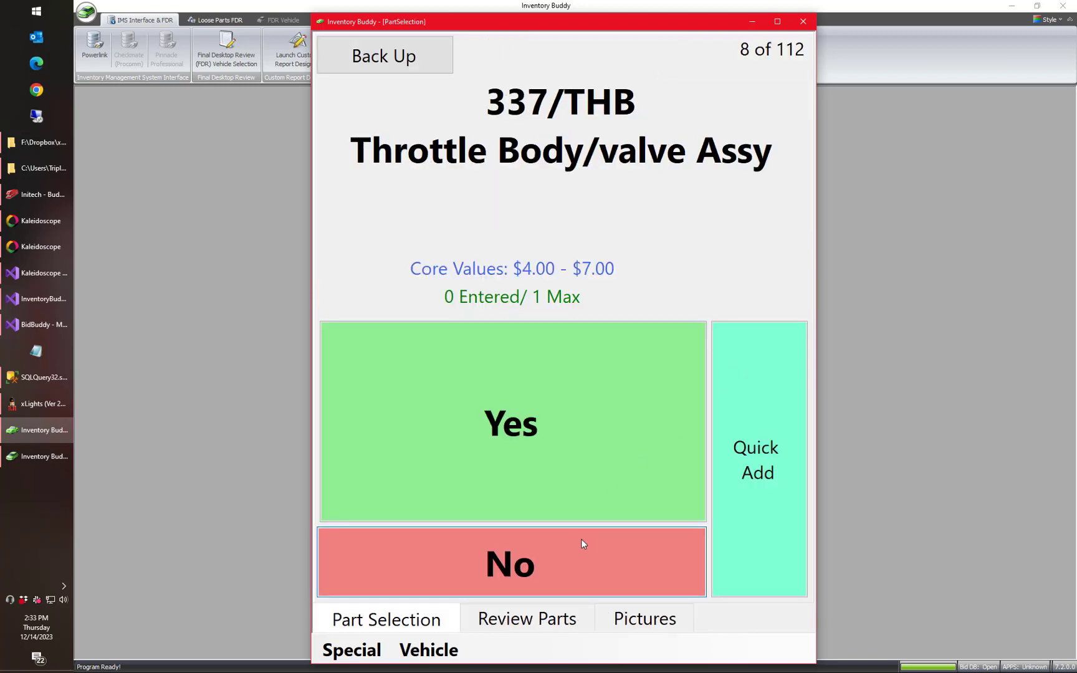
click(581, 538)
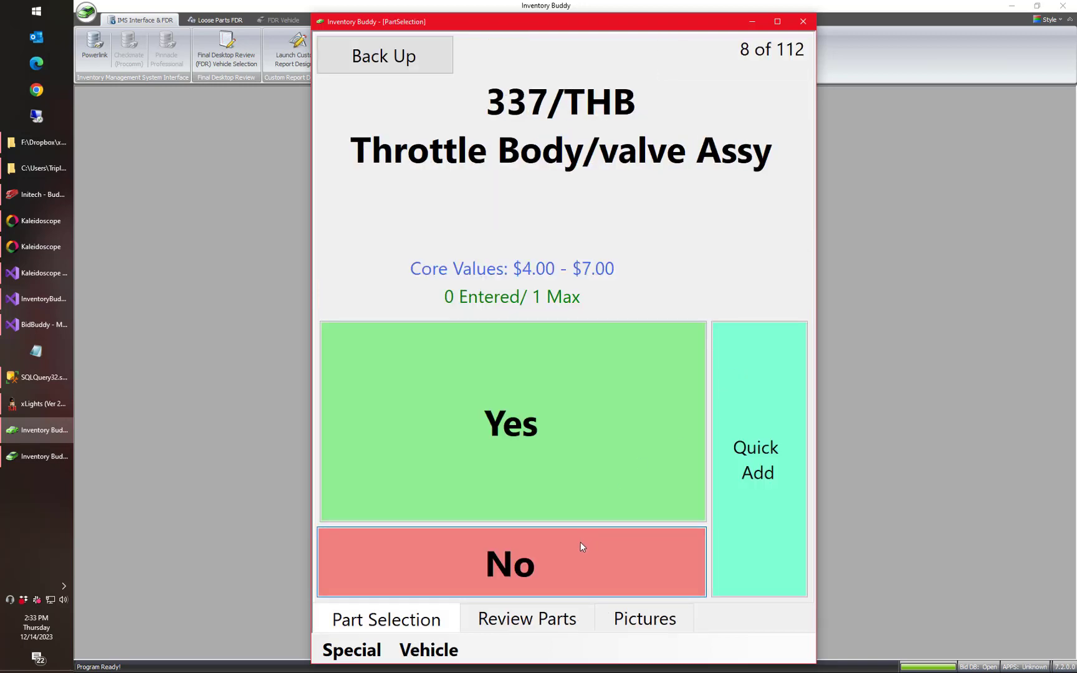
click(618, 440)
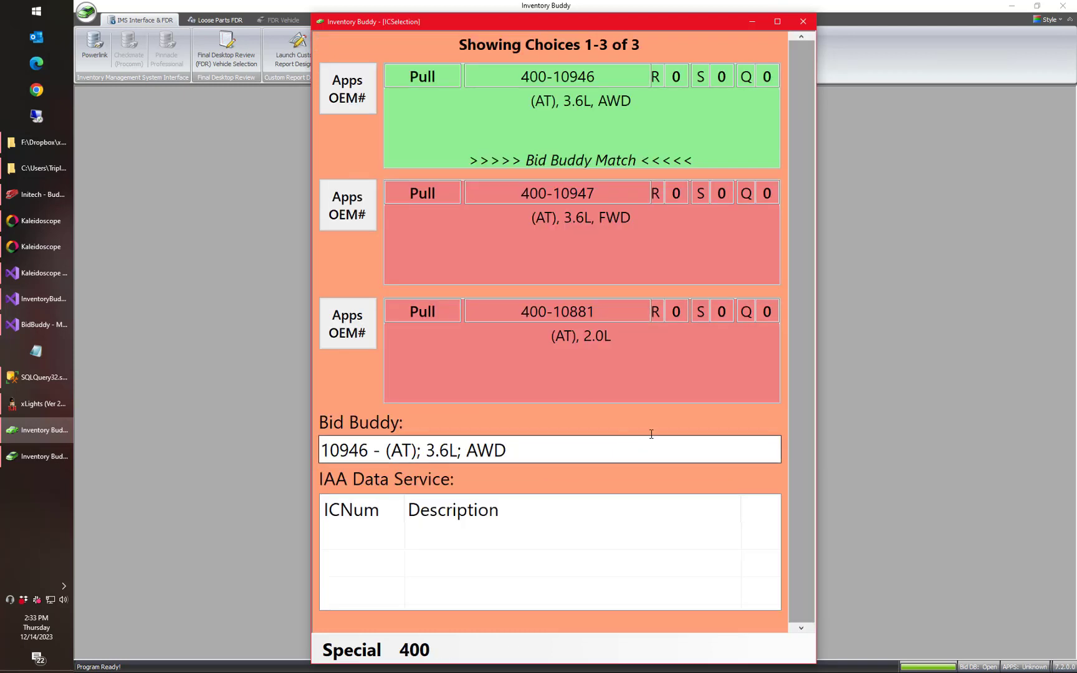
click(640, 127)
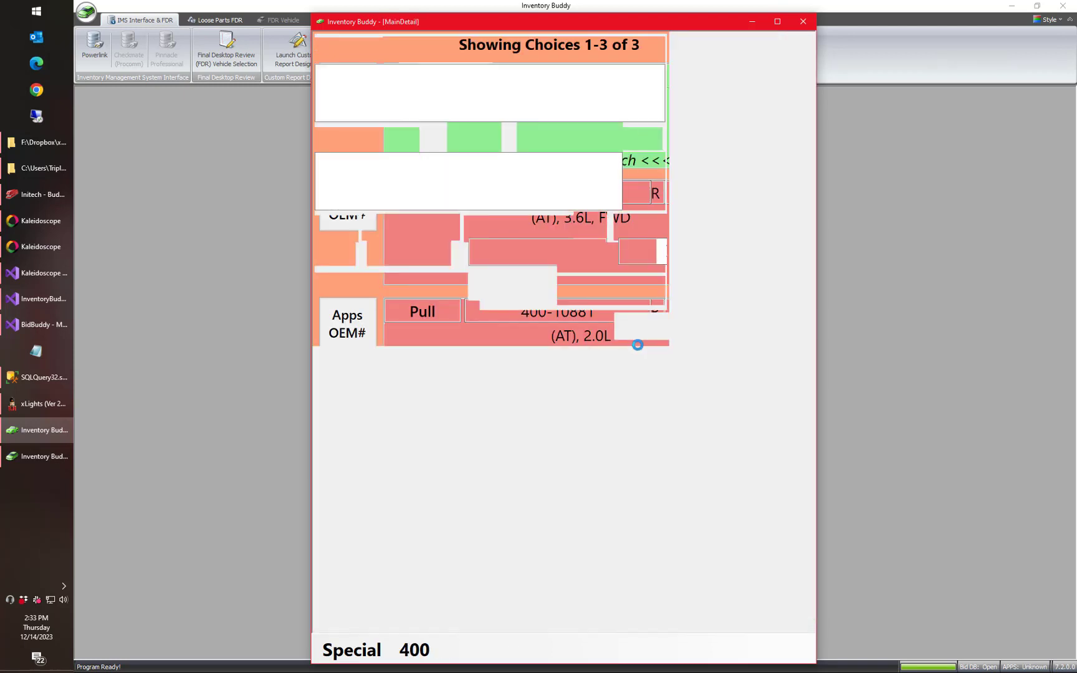
Add 'M3V TRANSMISSION, 9-SPEED AUTOMATIC' from the VINMatchPro report to the transmission description.
click(387, 655)
click(377, 442)
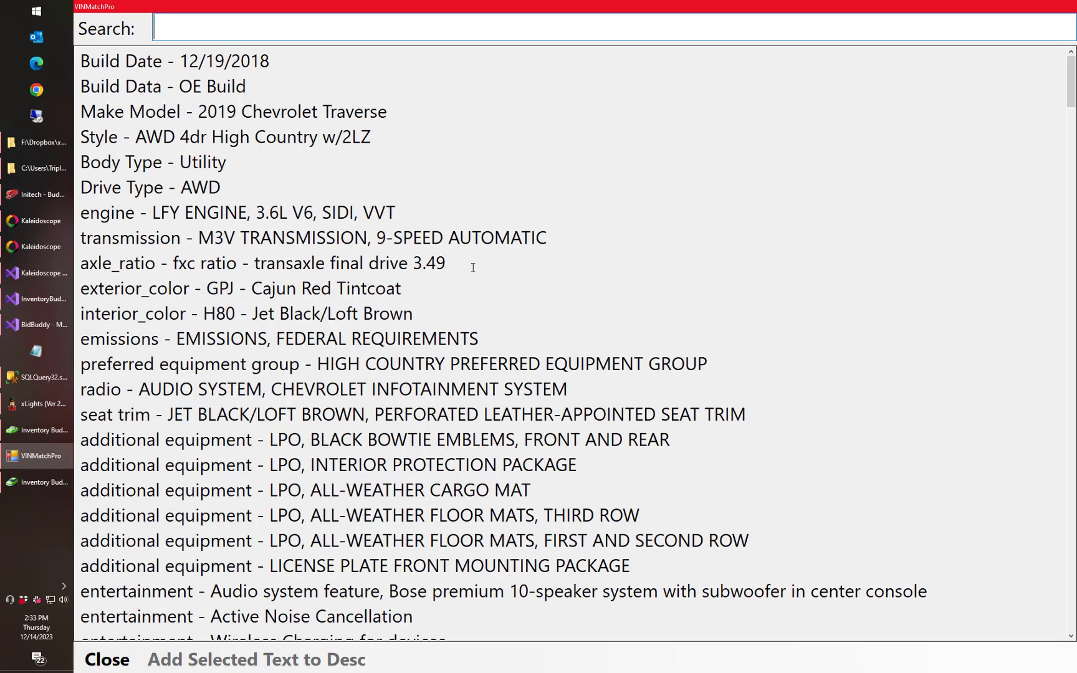
text(tran)
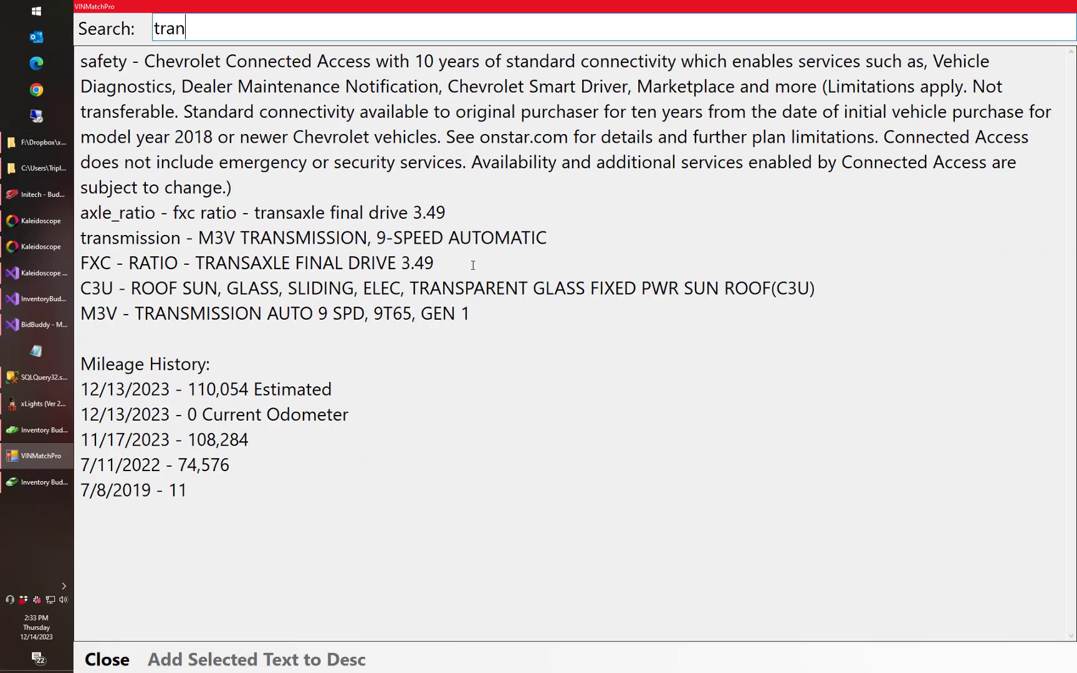
text(s)
drag(199, 245, 590, 244)
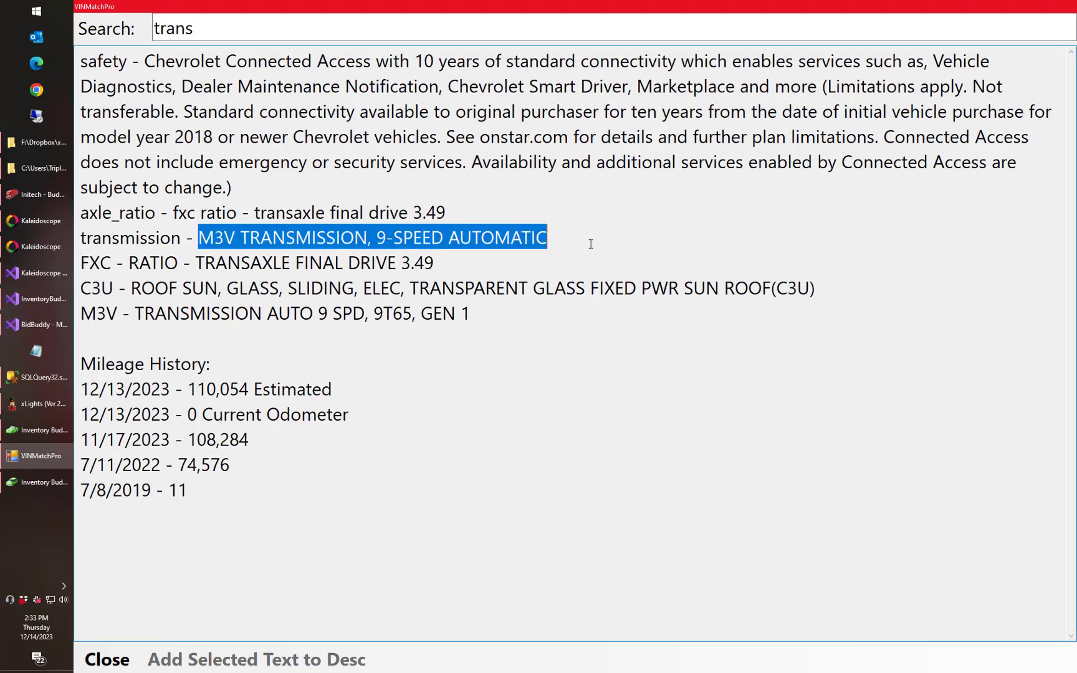
click(255, 659)
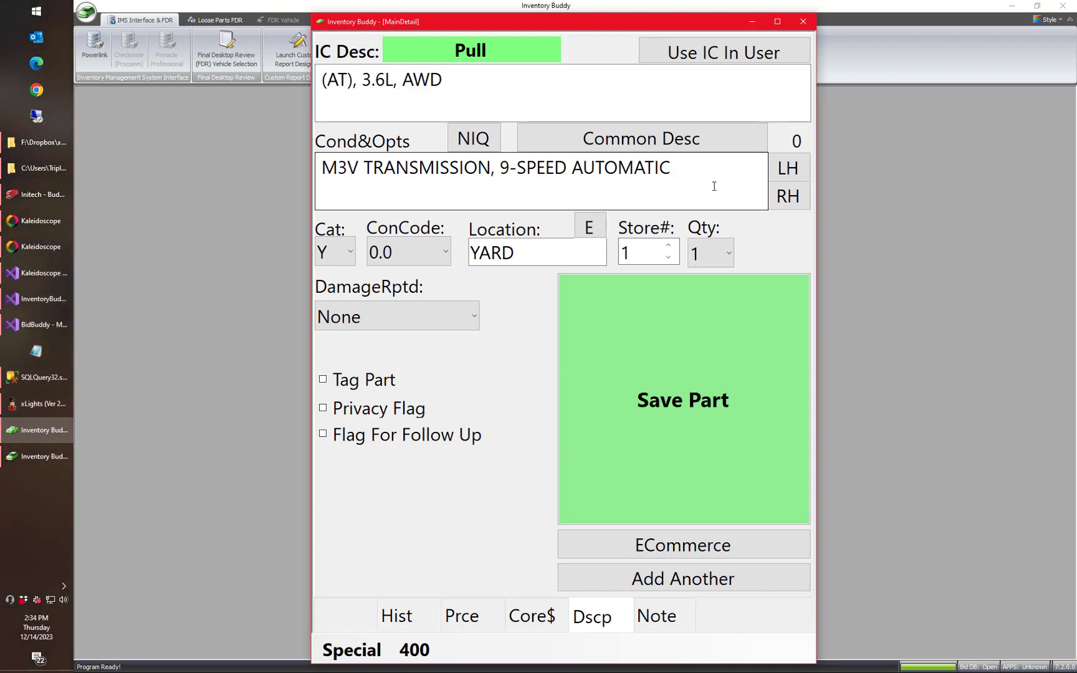
Save the transmission part, mark part selection completed, and send IBVMP1 to Final Desktop Review.
click(675, 420)
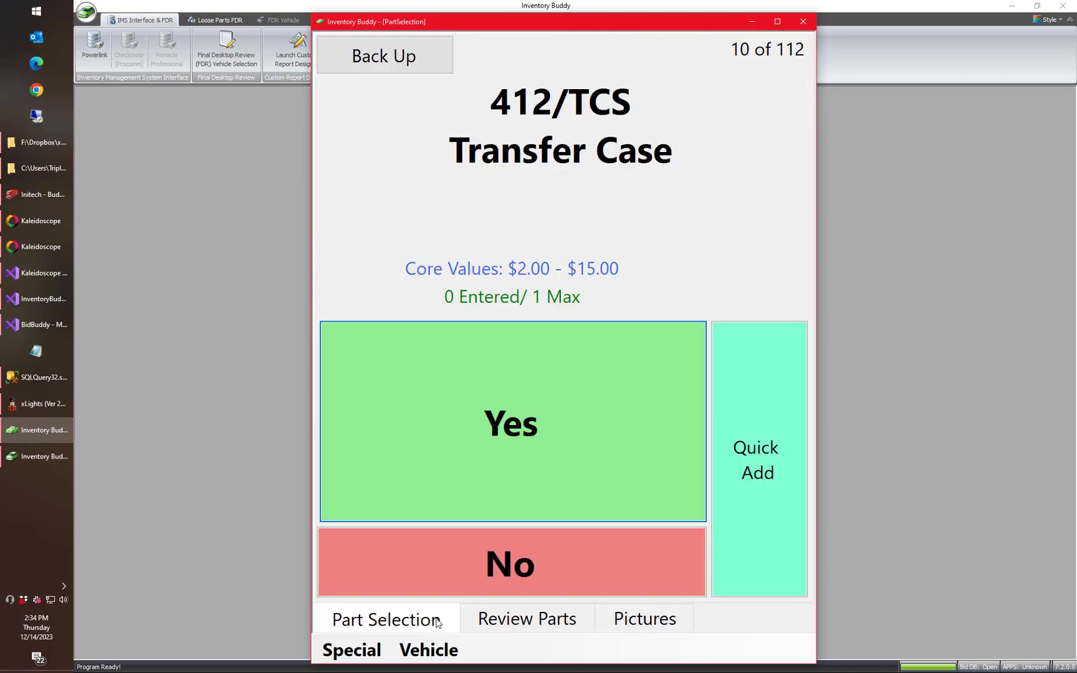
click(354, 650)
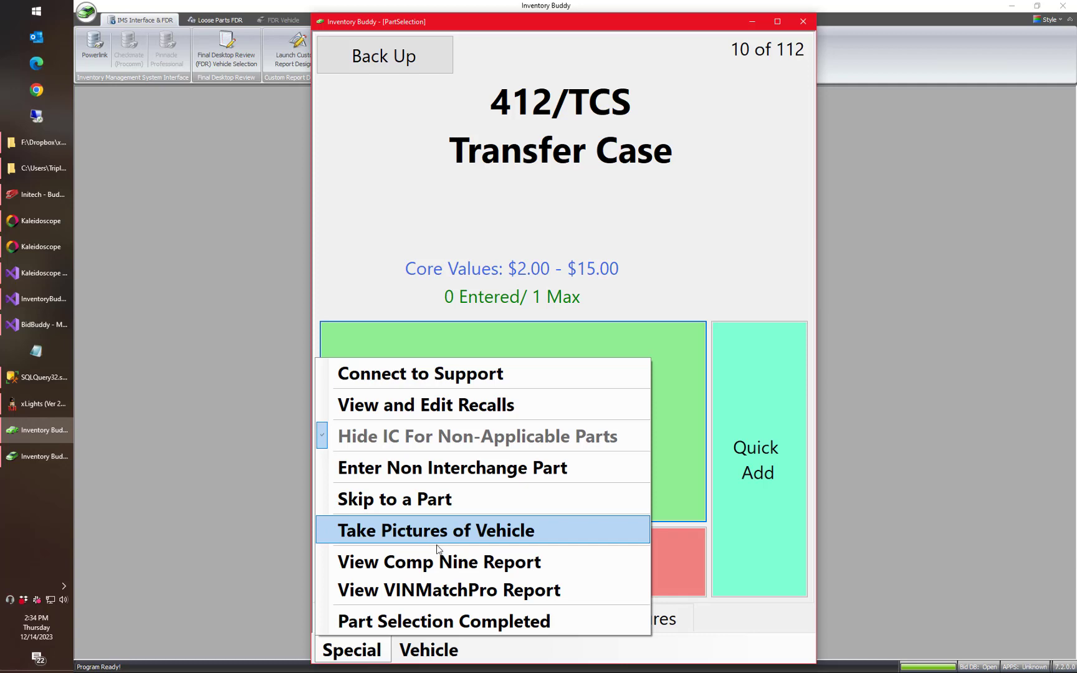
click(384, 624)
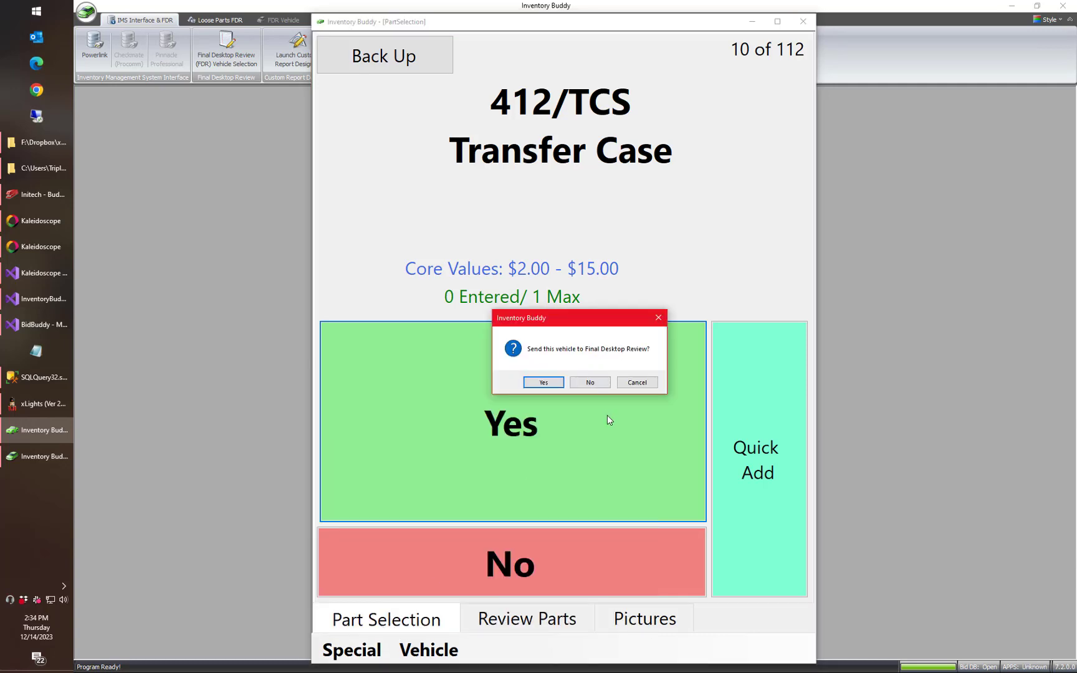
click(556, 385)
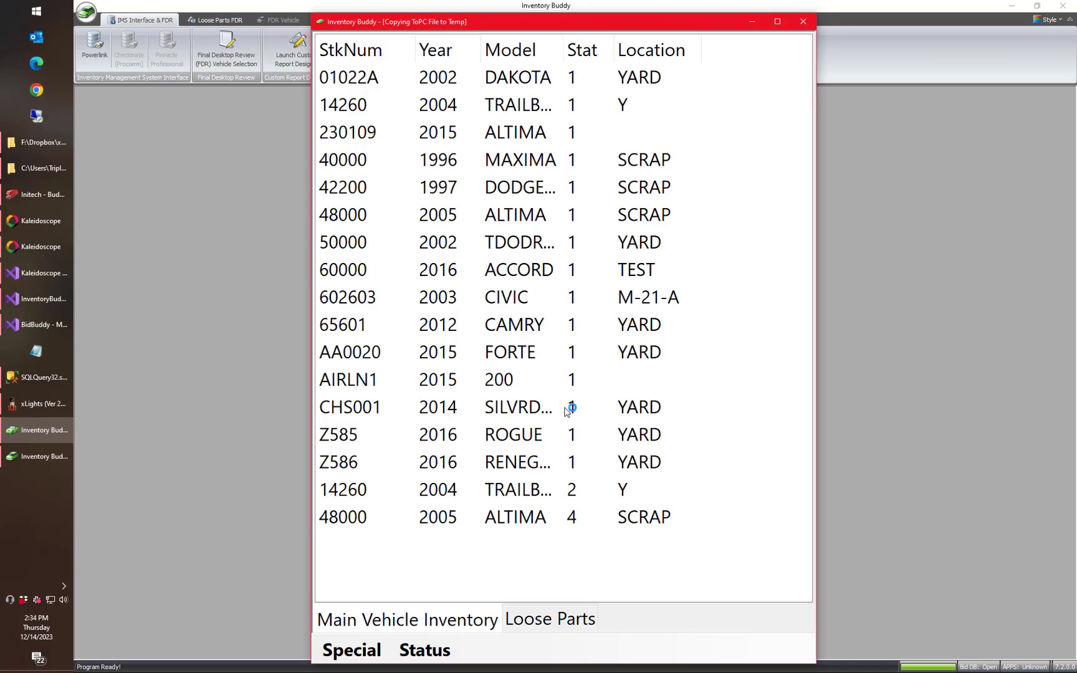
Switch to the Loose Parts panel, then go to the Final Desktop Review vehicle selection.
click(563, 620)
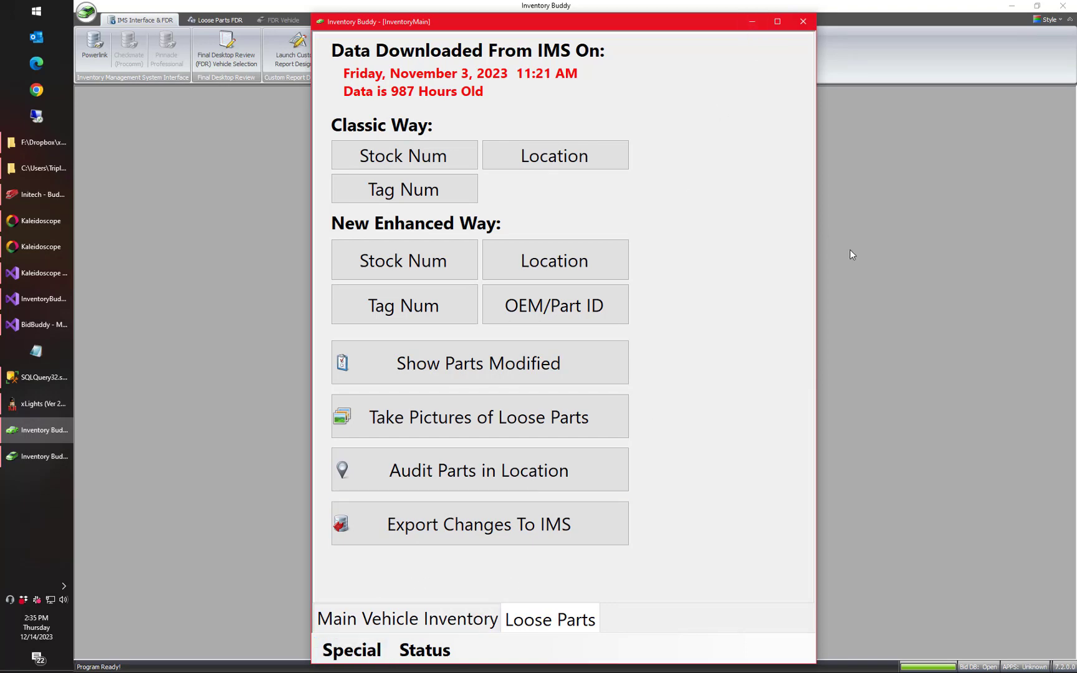
click(949, 311)
Refresh the Final Desktop Review vehicle list and start working on the 2019 Traverse IBVMP1.
click(226, 53)
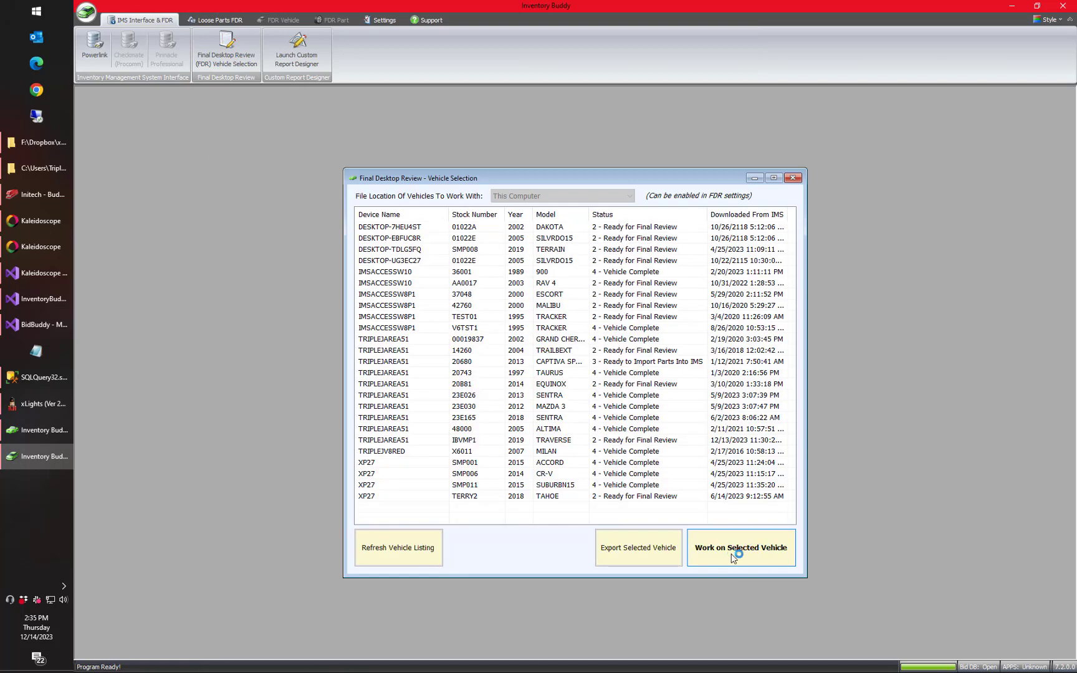
click(410, 549)
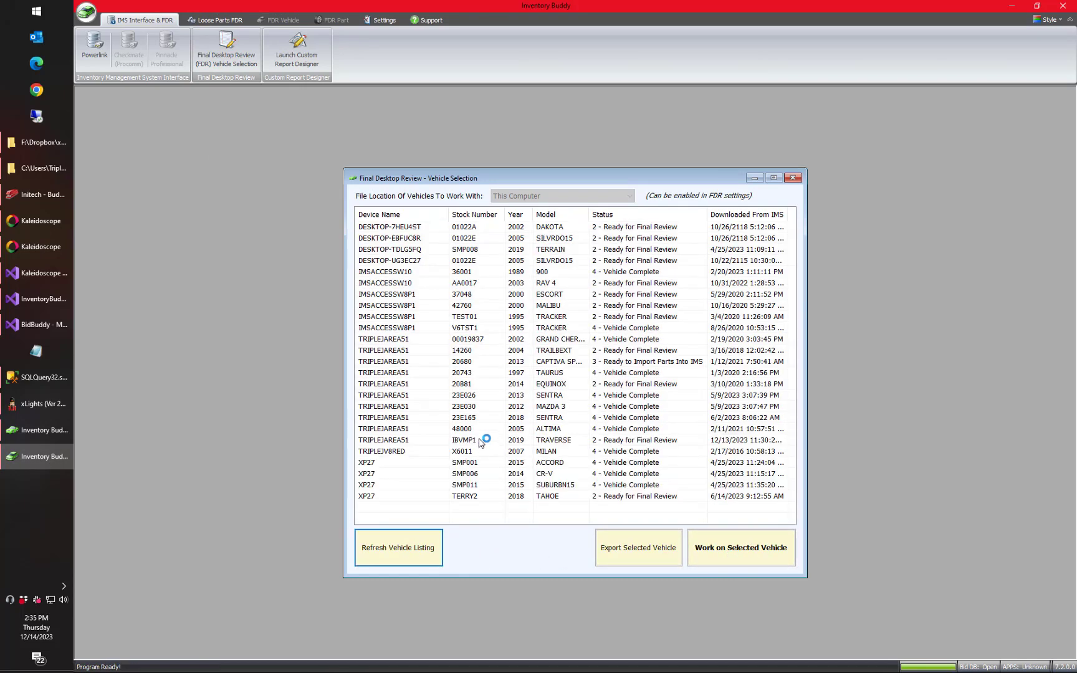
click(479, 440)
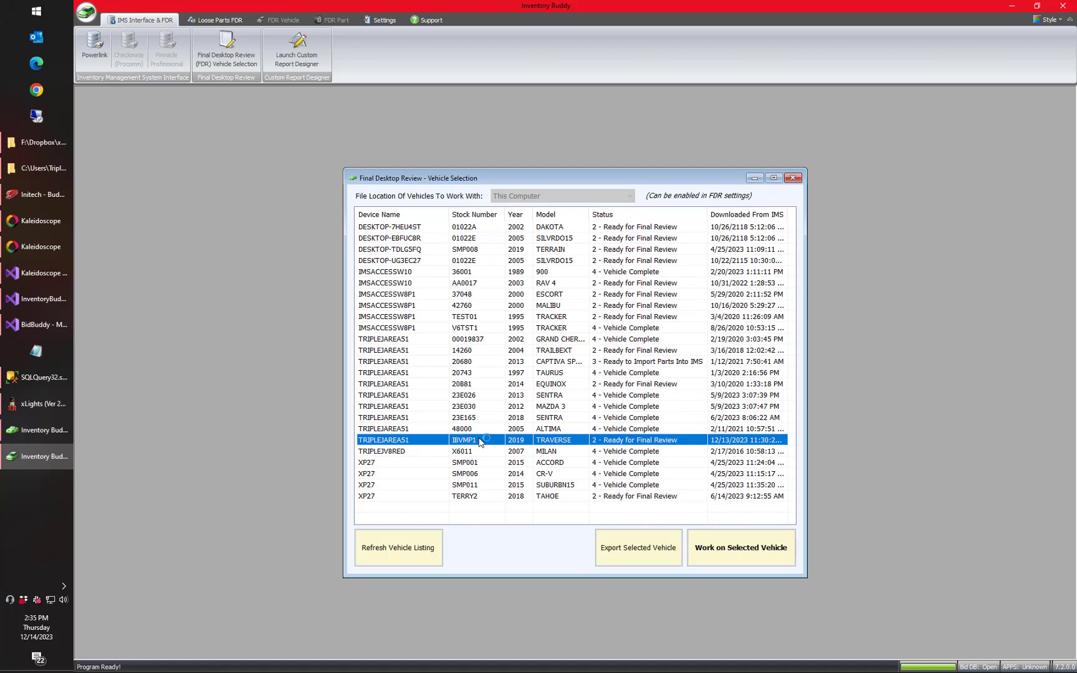
click(736, 559)
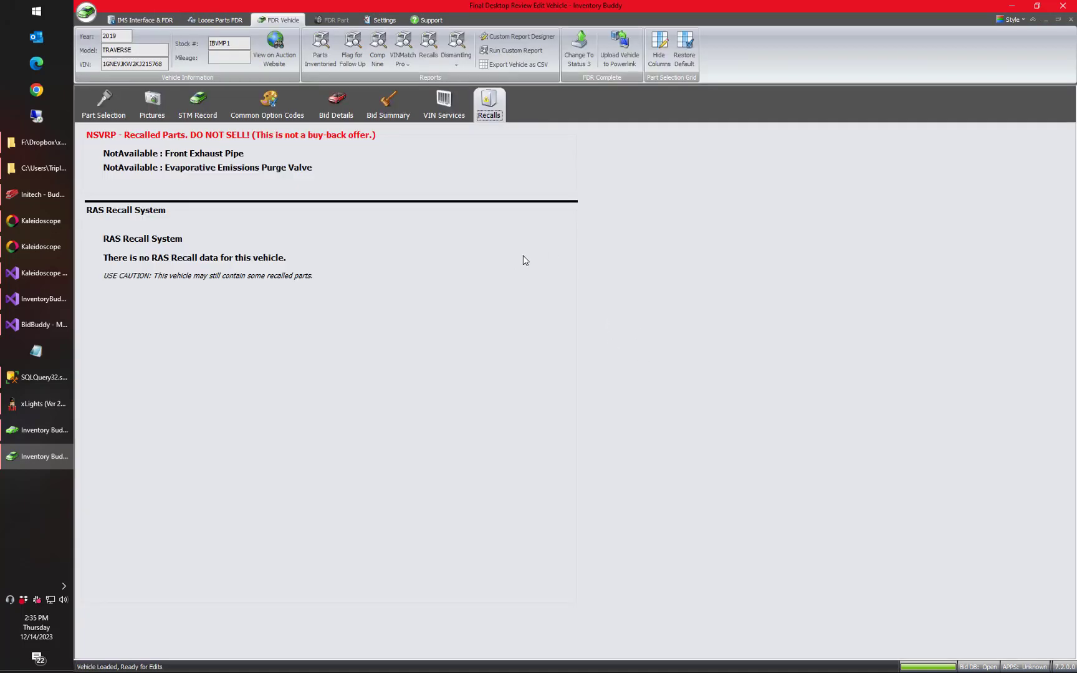
Open Engine Assembly 300-10285 from Part Selection and show its VIN Services decoder list.
click(103, 105)
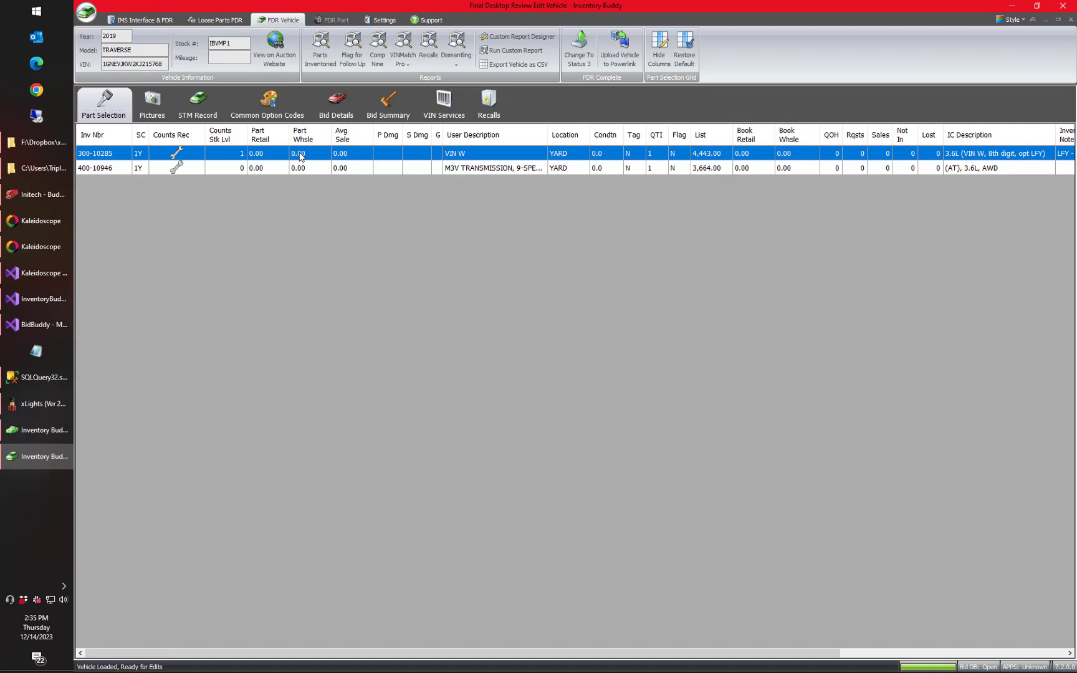
double_click(300, 155)
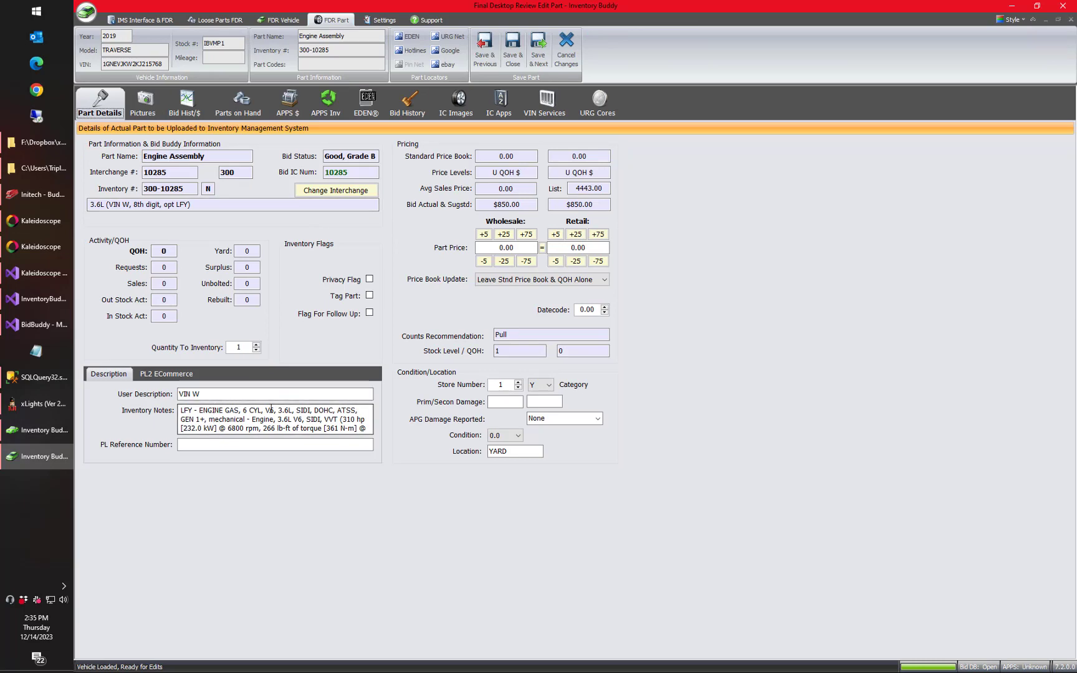
click(554, 105)
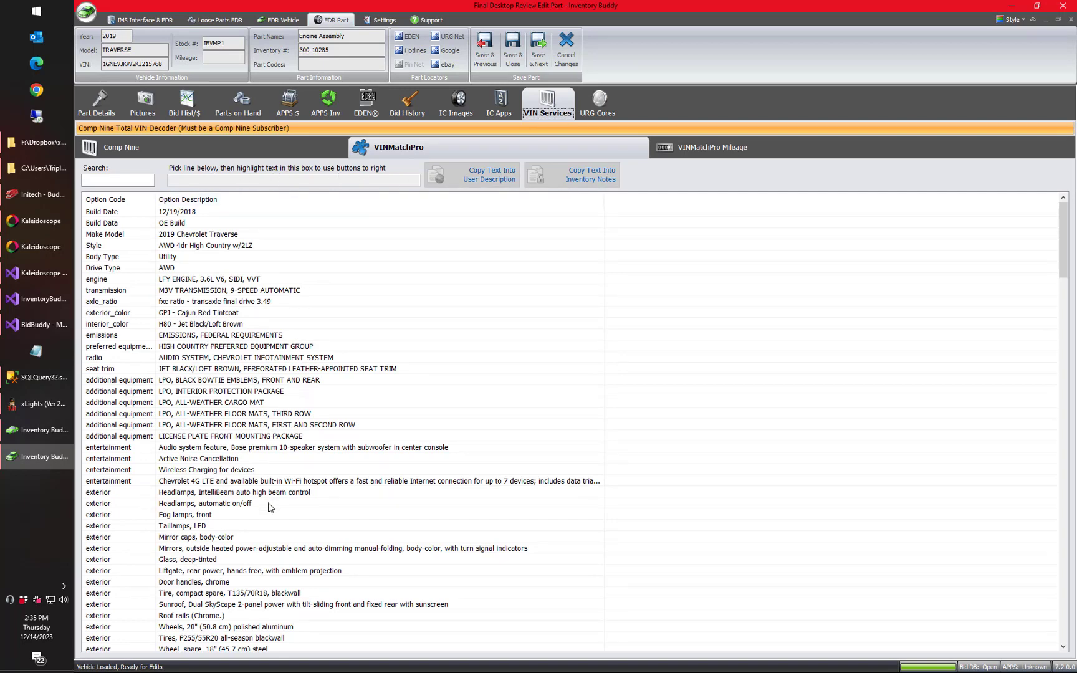
Copy the LFY ENGINE line into the user description and '3.6L V6, SIDI, VVT' into inventory notes.
click(90, 180)
text(eng)
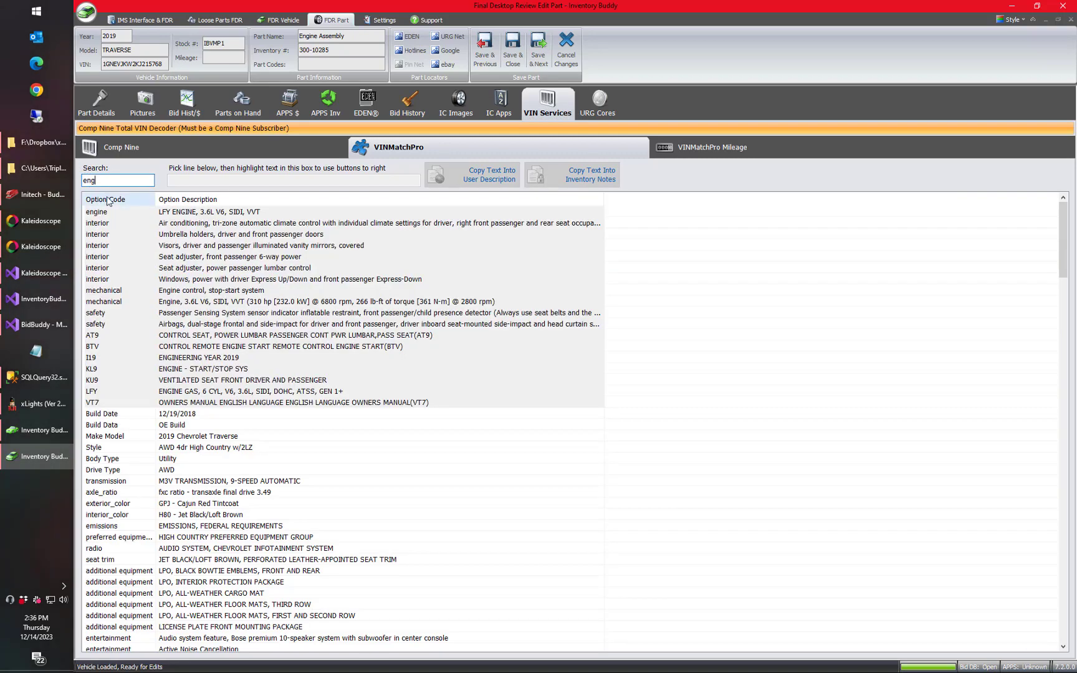
click(223, 213)
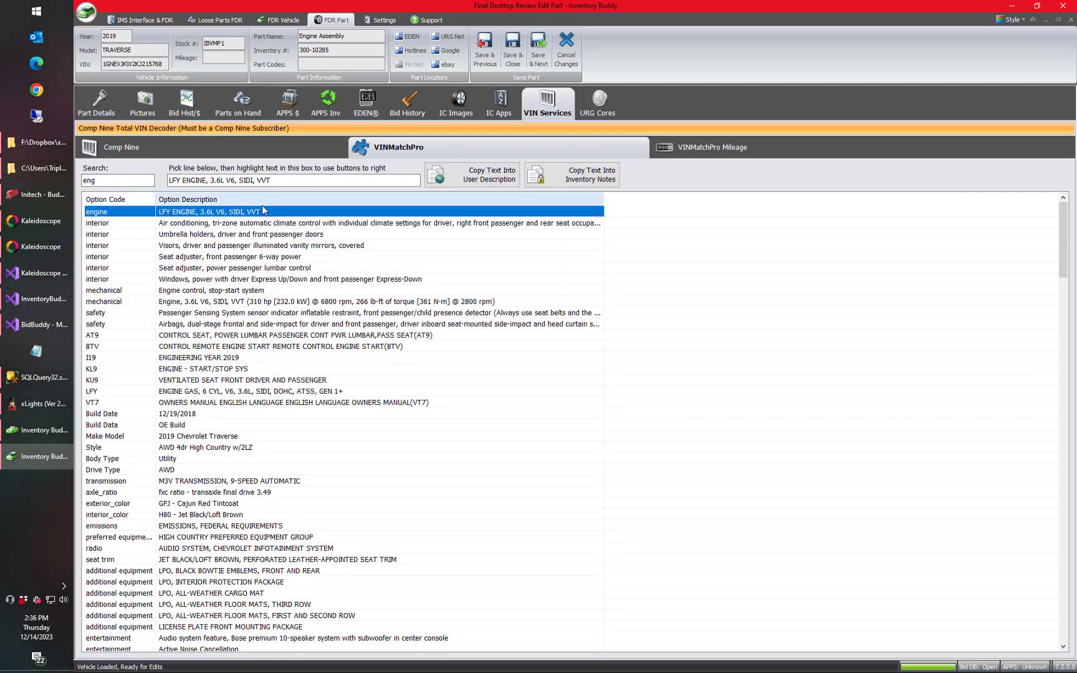
click(505, 180)
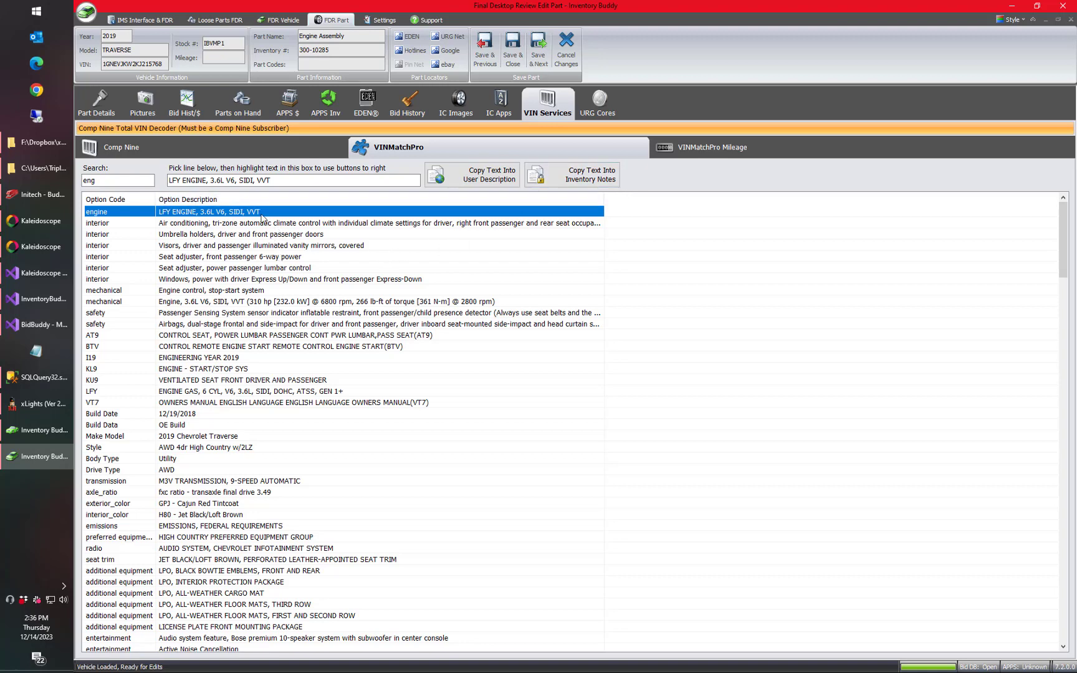
drag(211, 180, 272, 180)
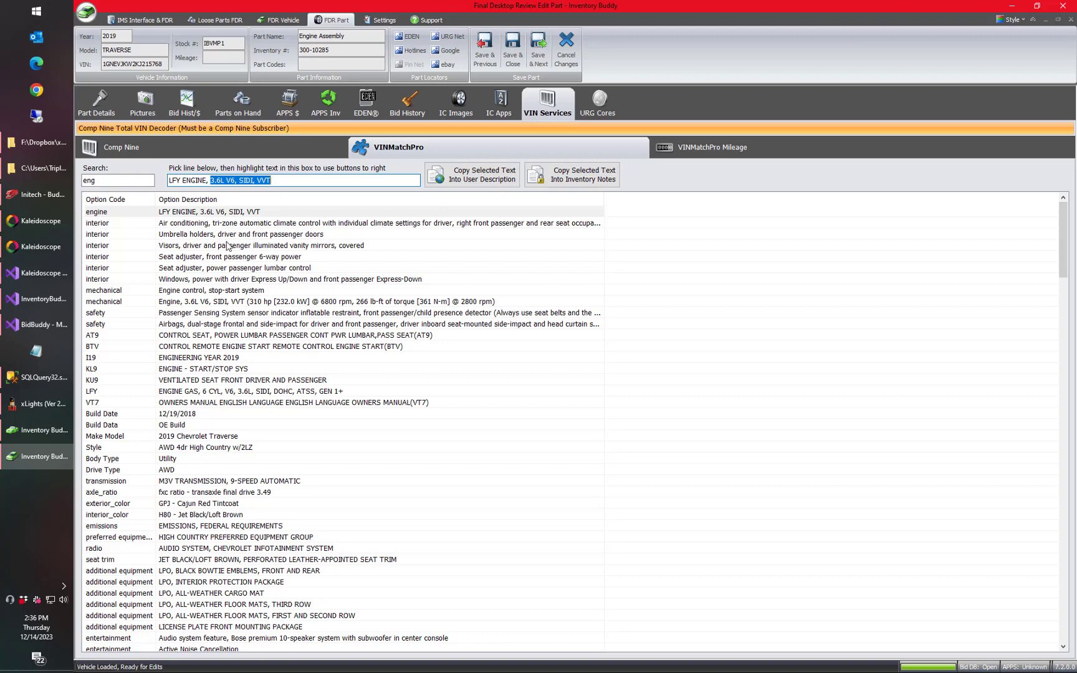
click(561, 184)
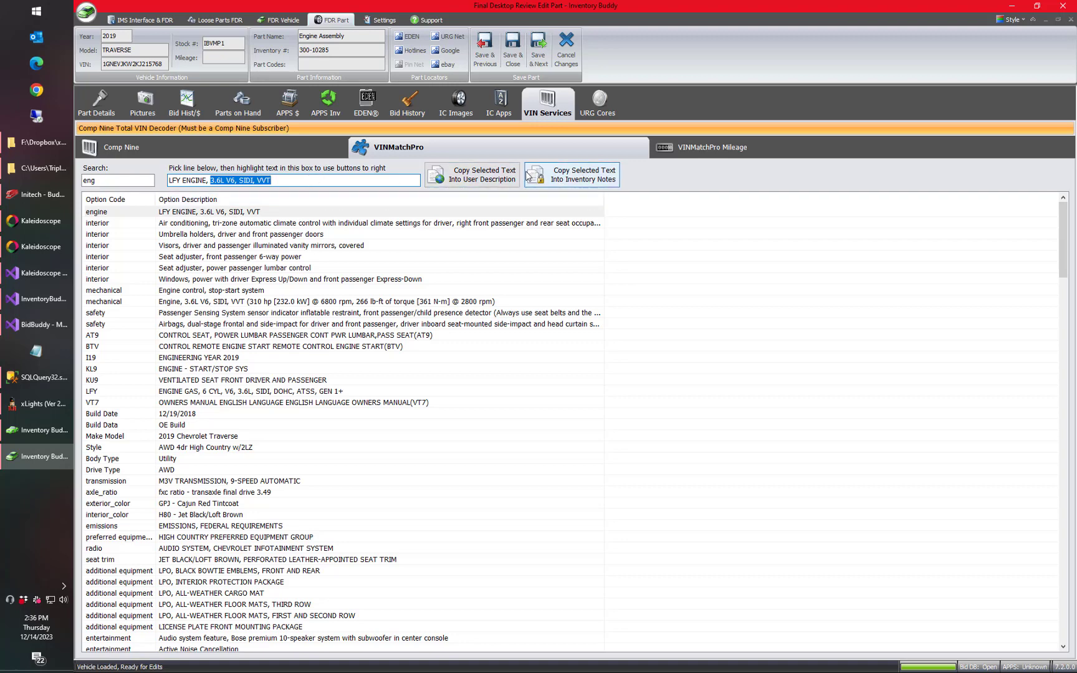